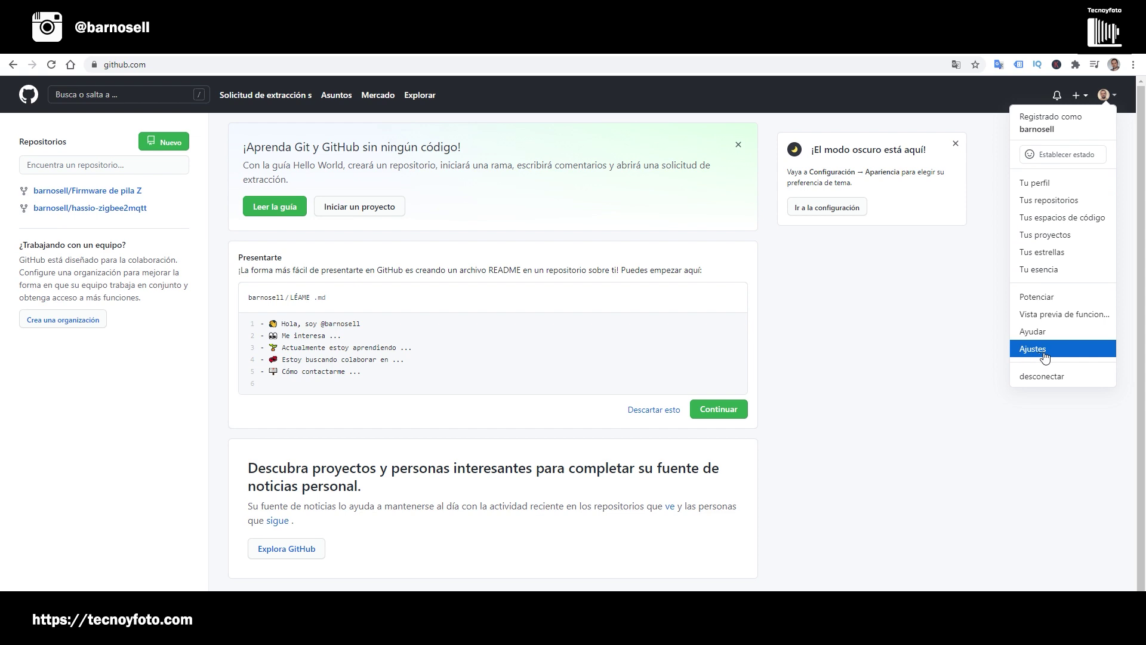
Regenerate the HACS personal access token in the account's developer settings, copy the new token and save the token form.
click(1027, 352)
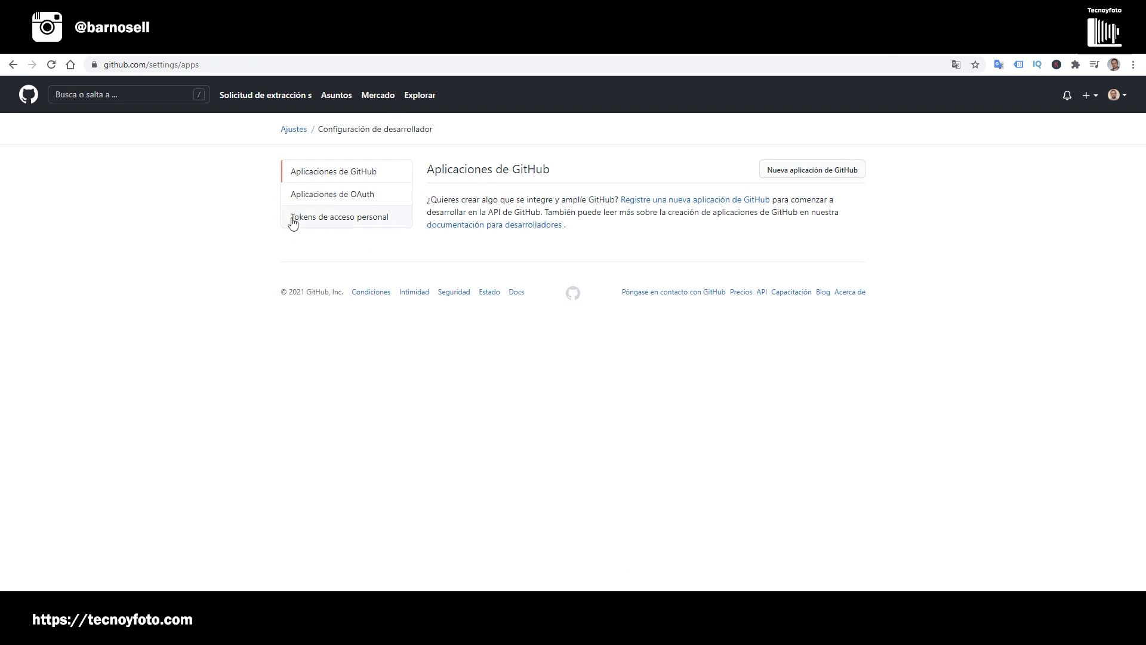
click(345, 223)
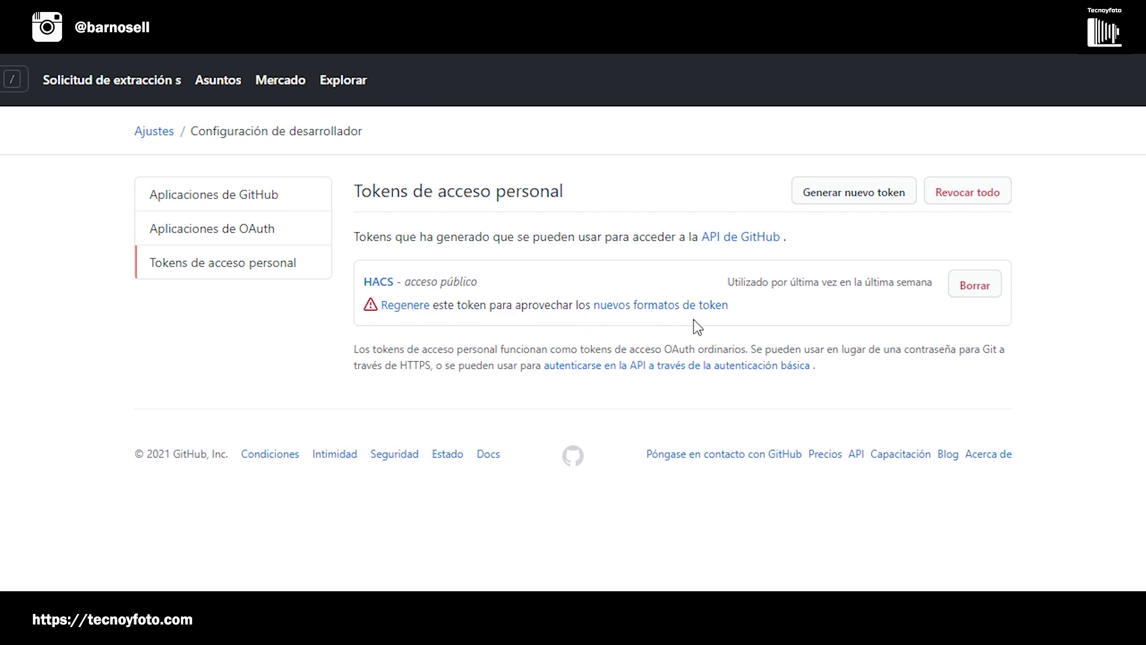
click(410, 316)
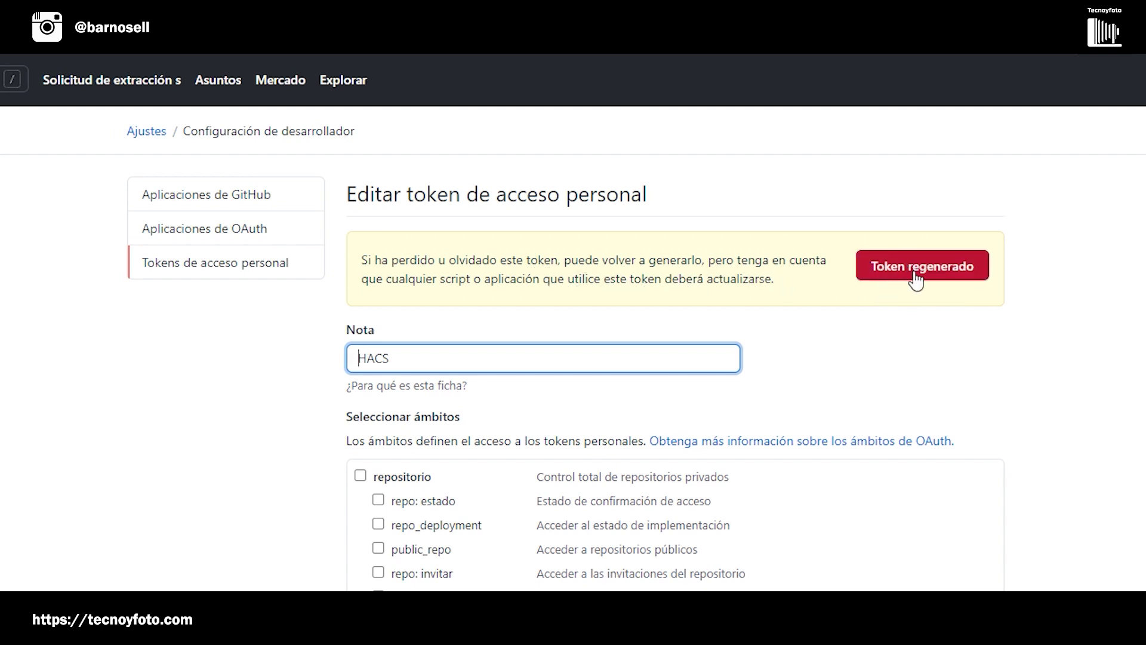
click(933, 275)
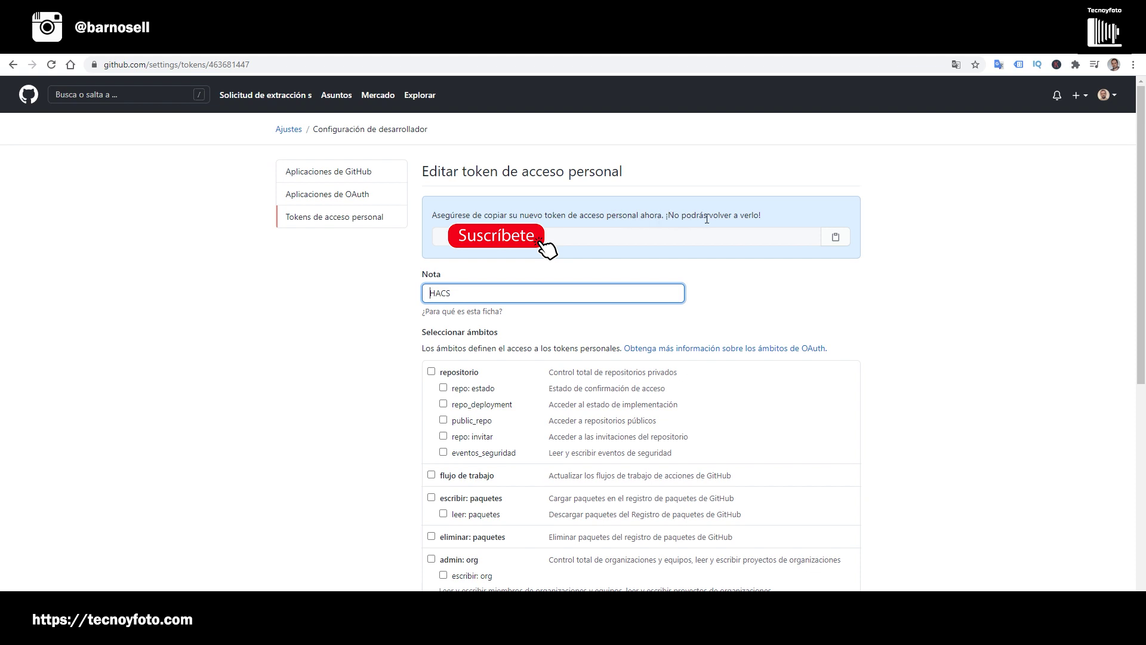
click(836, 240)
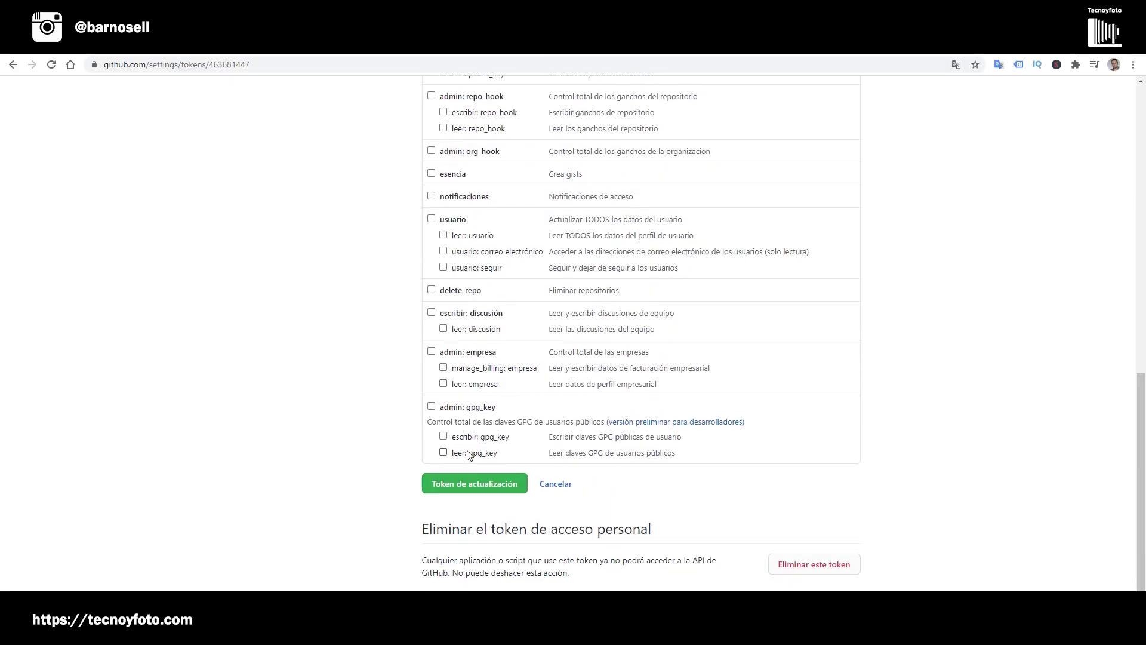
click(479, 484)
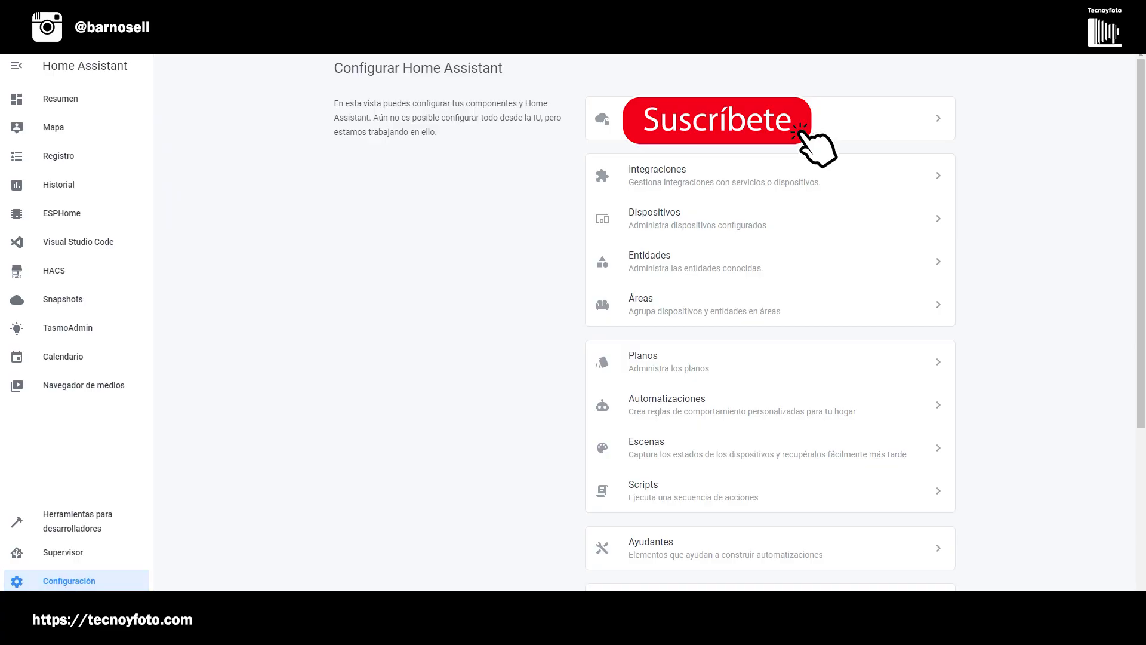
Switch to Home Assistant, dismiss the Invalid config notification and open the list of integrations.
click(60, 581)
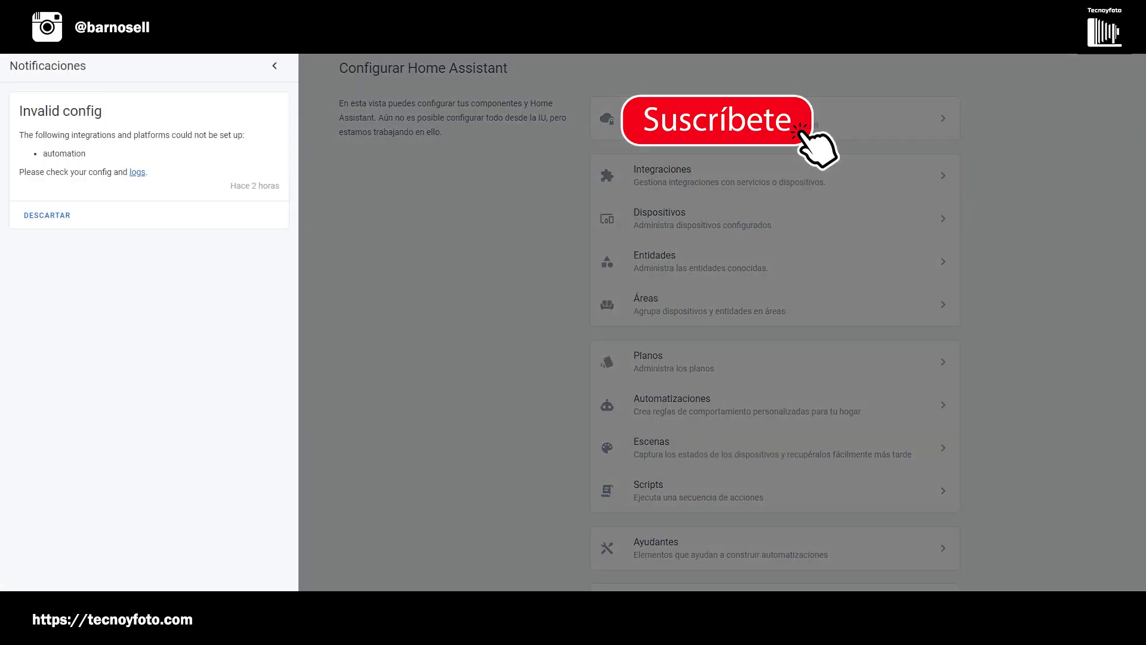
click(66, 215)
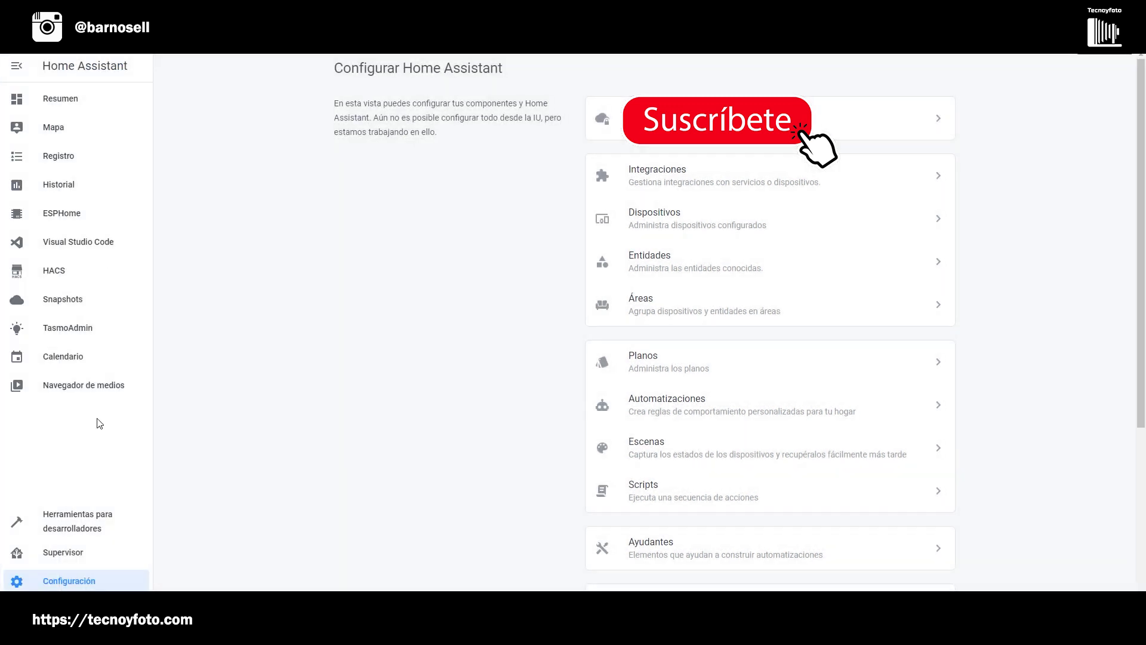
click(85, 579)
click(659, 178)
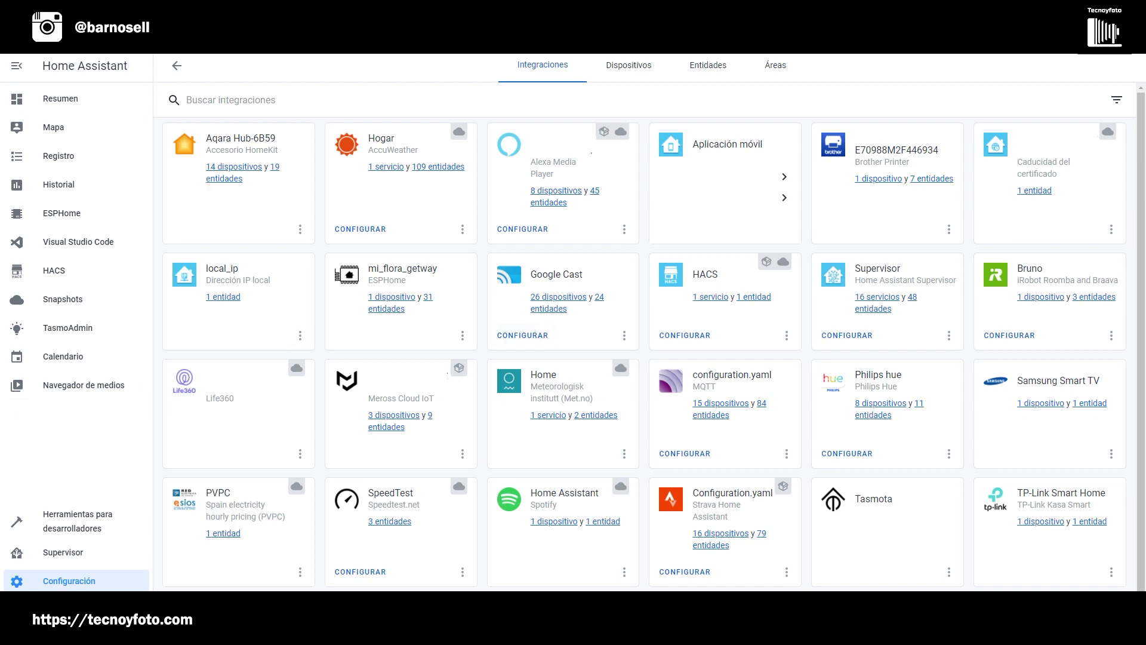
Validate the configuration in the server controls and restart the Home Assistant server.
click(77, 582)
scroll(725, 478, down, 2)
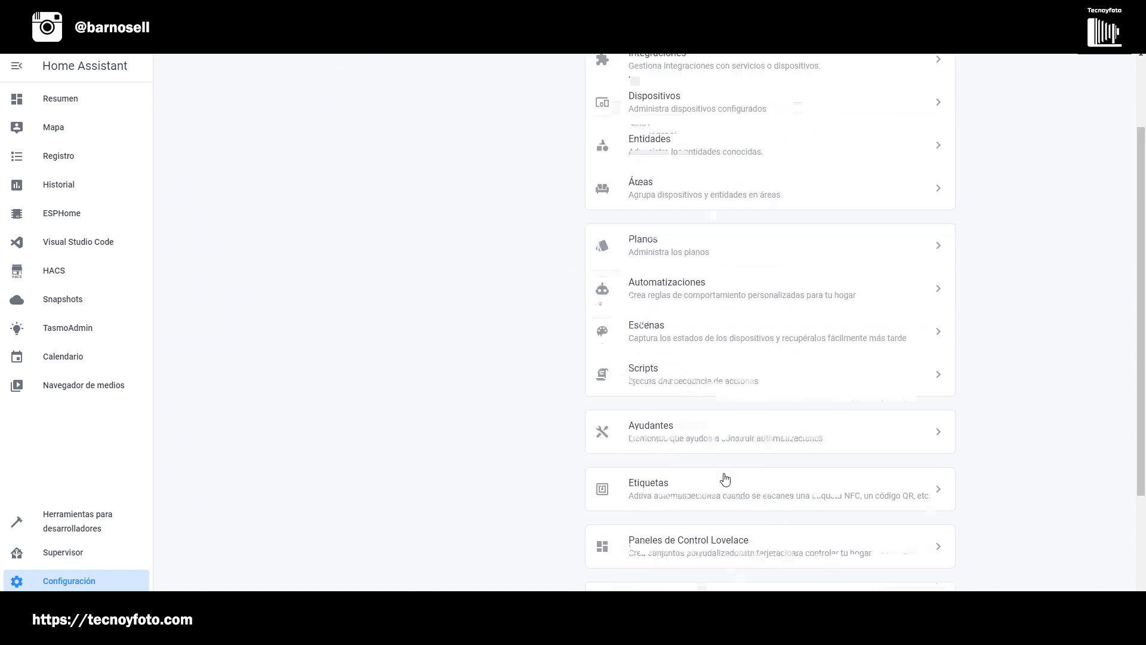
scroll(726, 478, down, 4)
click(677, 489)
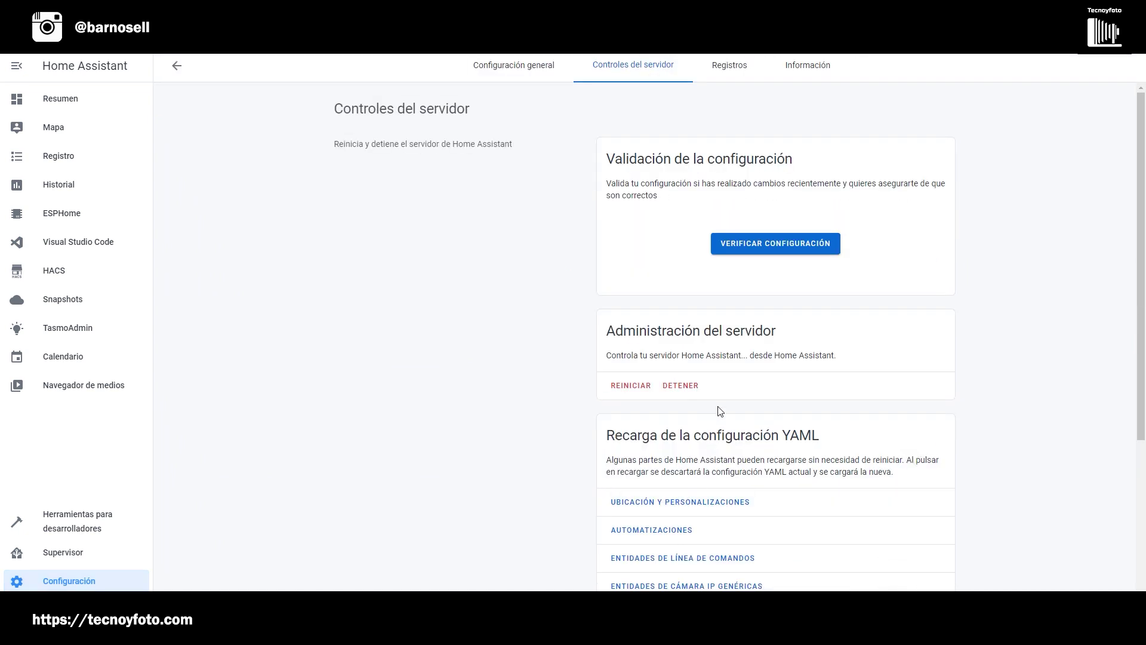
click(753, 262)
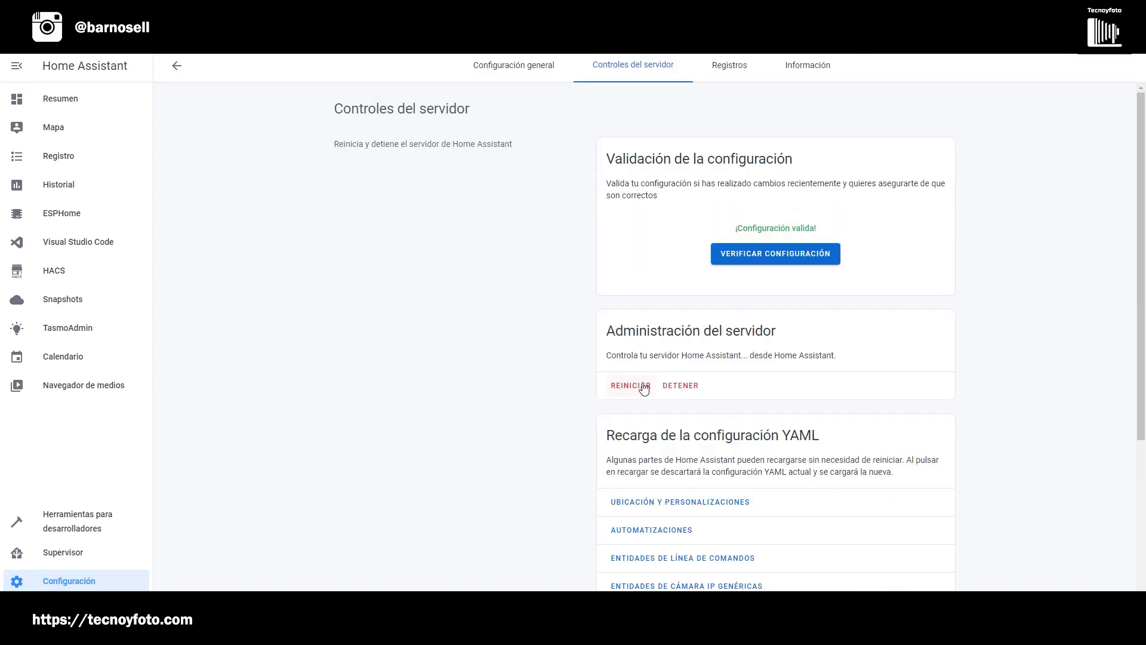
click(643, 388)
click(663, 408)
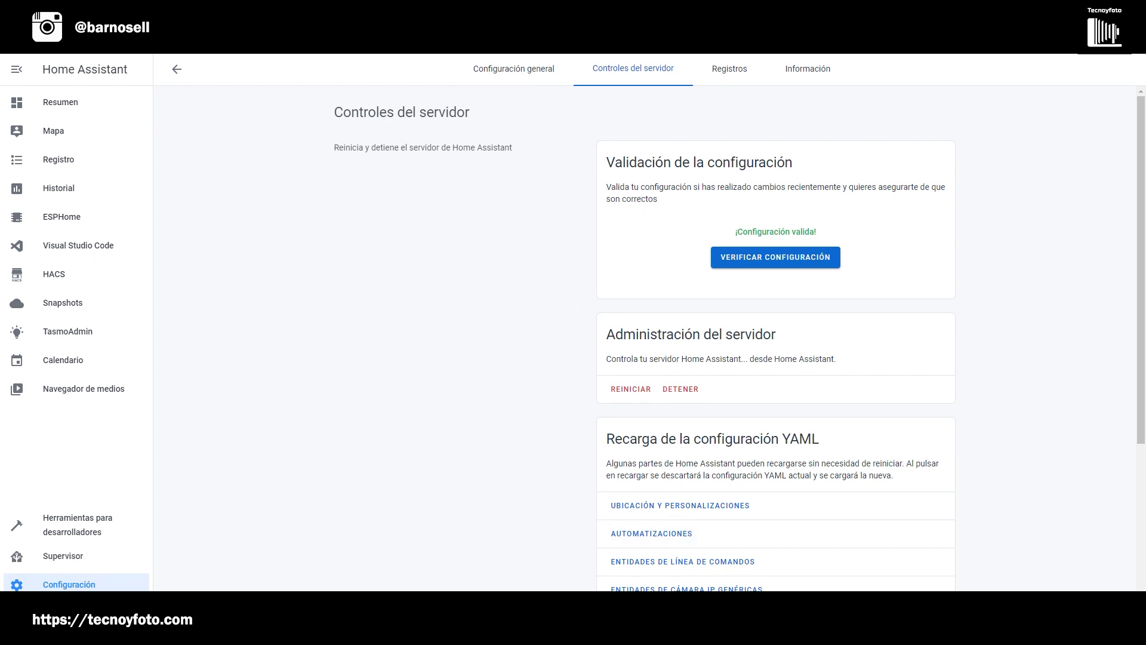
Check the notifications and examine the logs for the failed HACS integration.
click(17, 612)
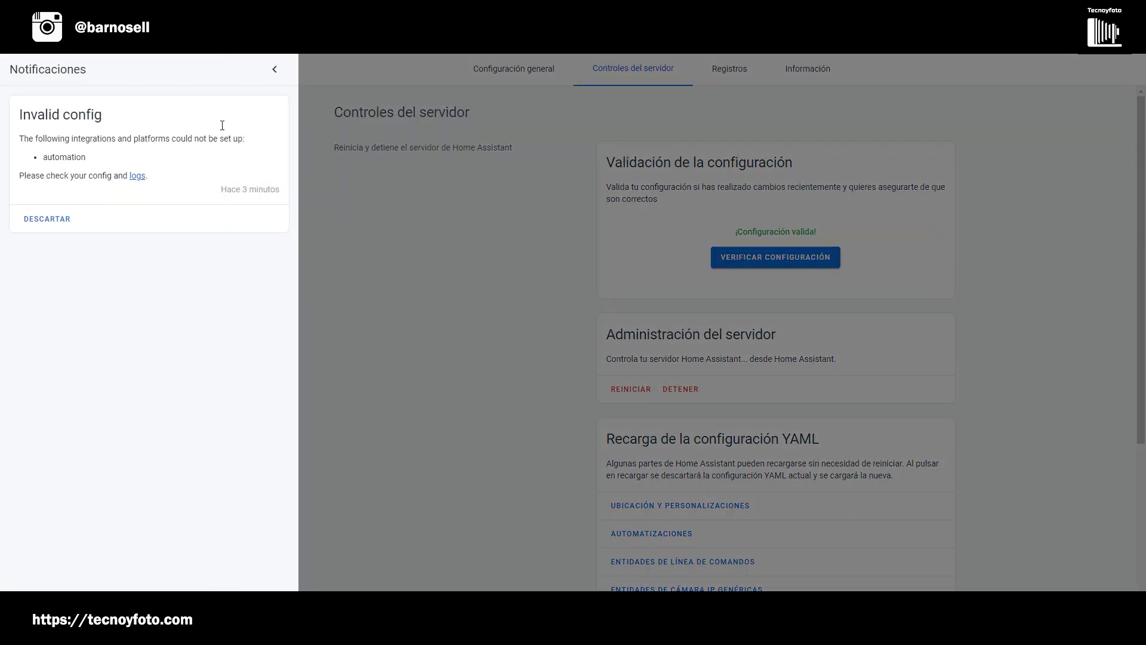
click(274, 69)
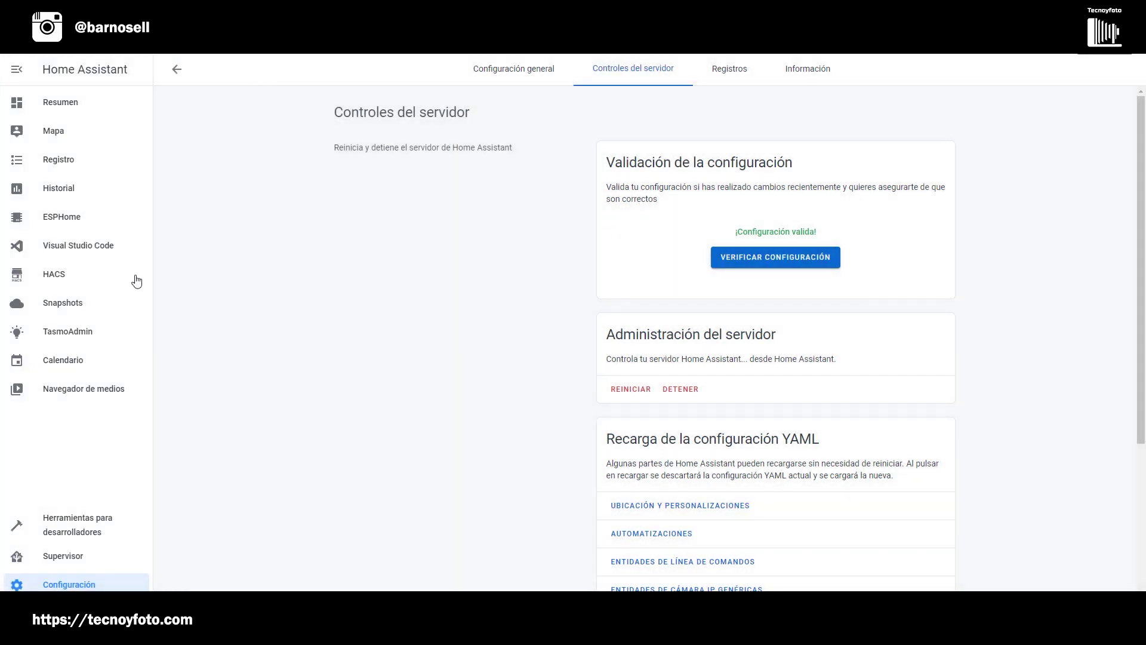
click(70, 583)
click(672, 178)
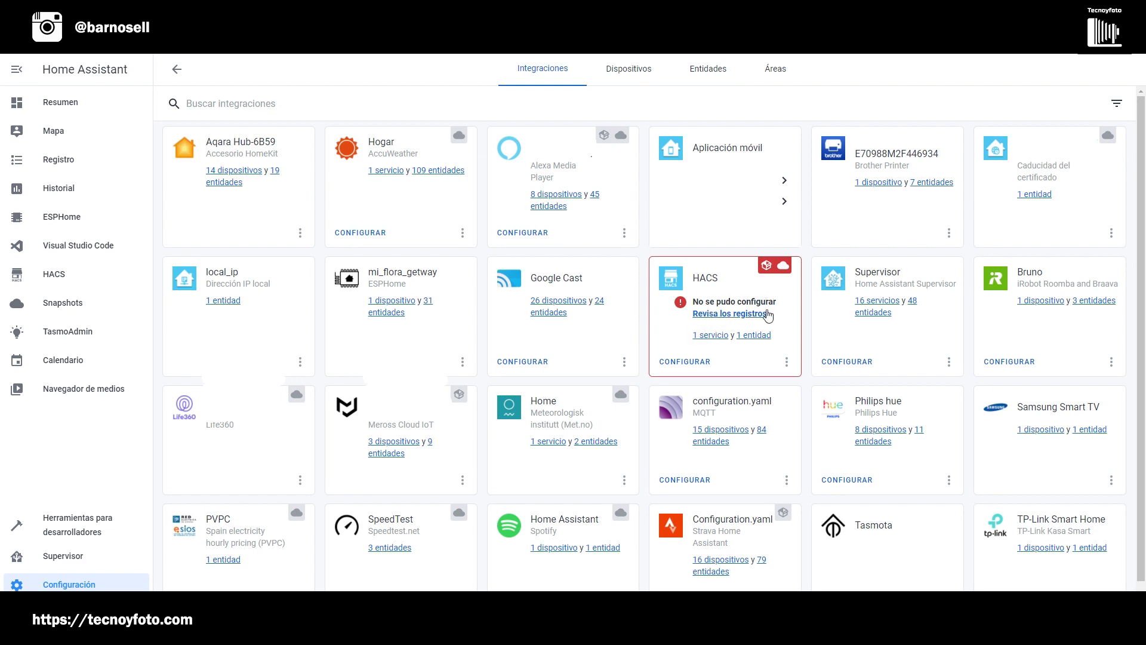
click(722, 317)
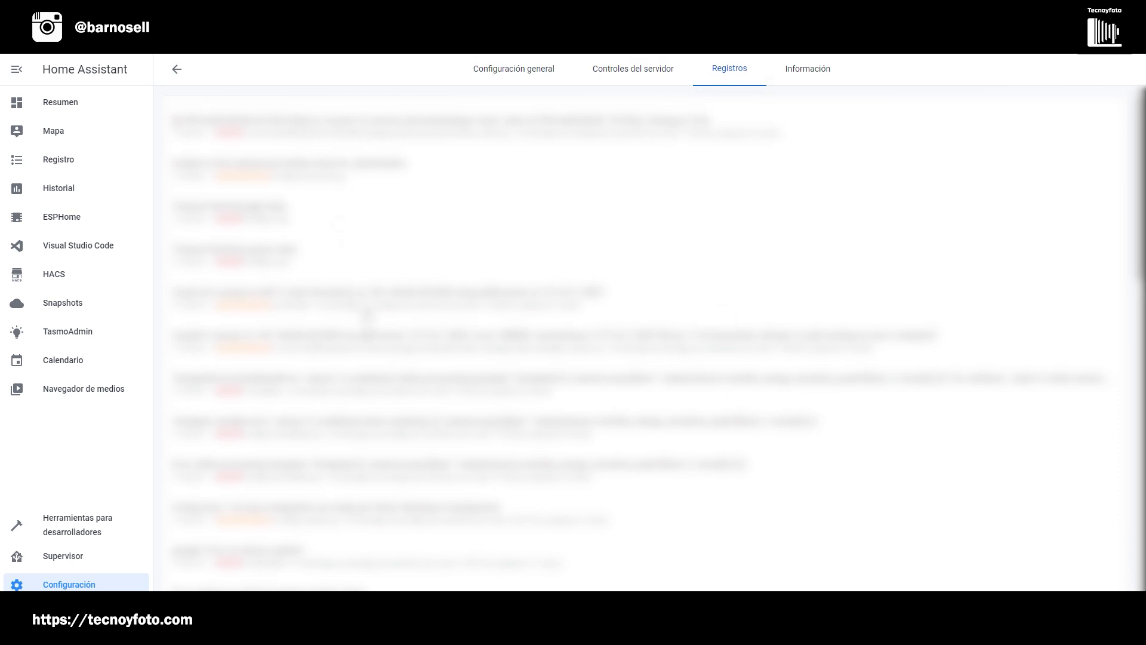
click(178, 69)
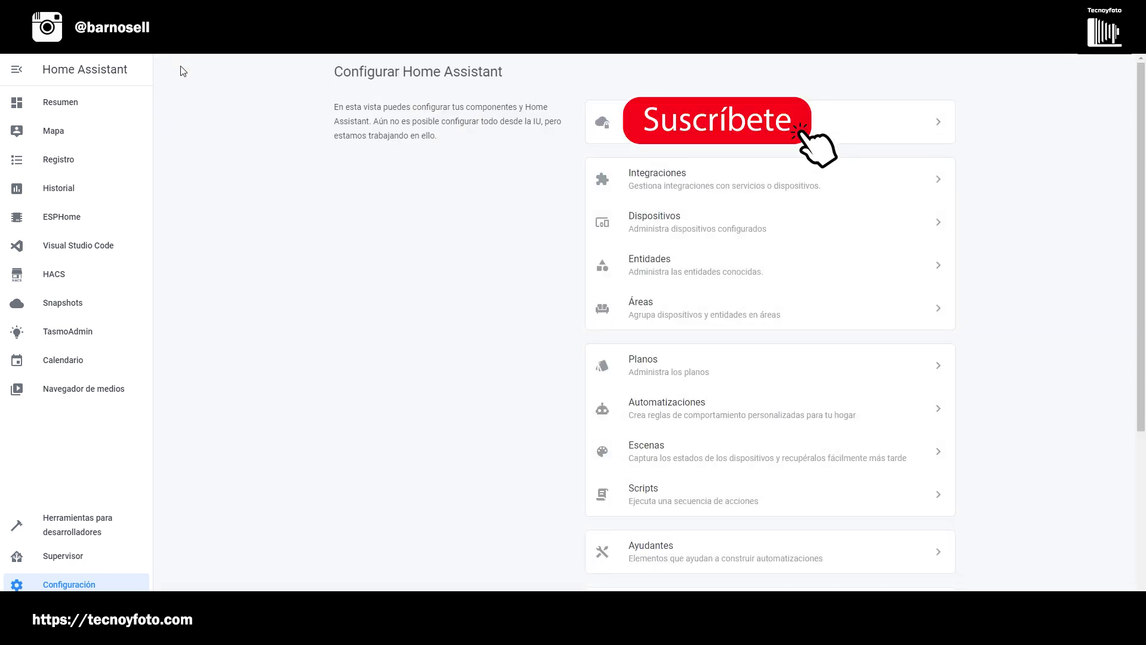
Submit the HACS integration's configuration options with their existing values.
click(654, 172)
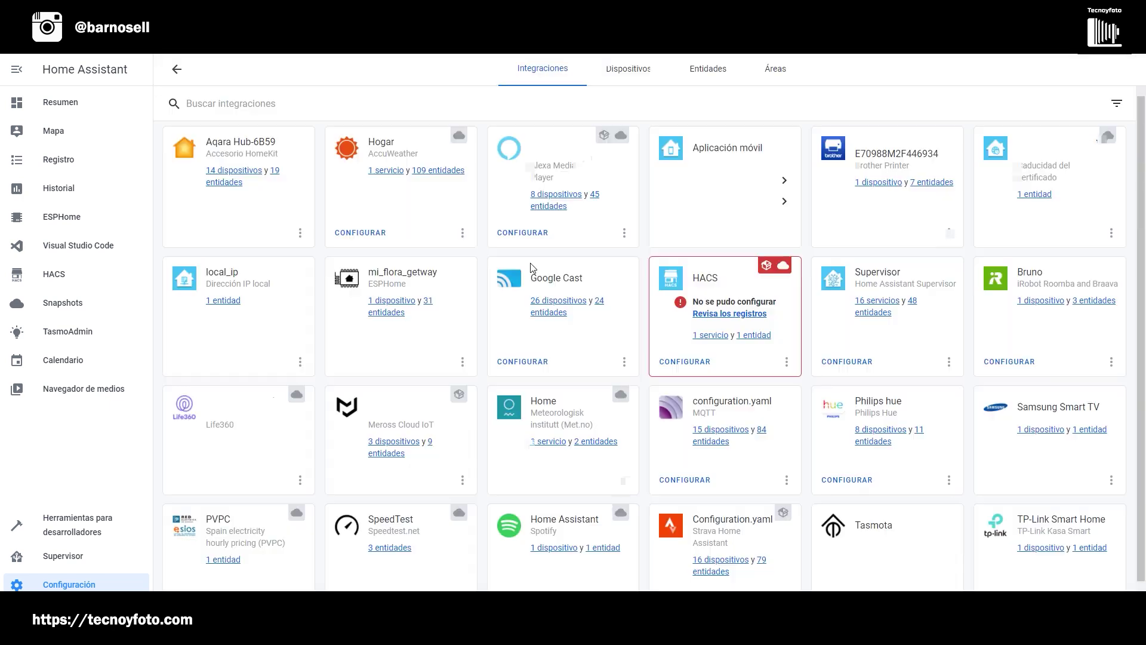
click(678, 361)
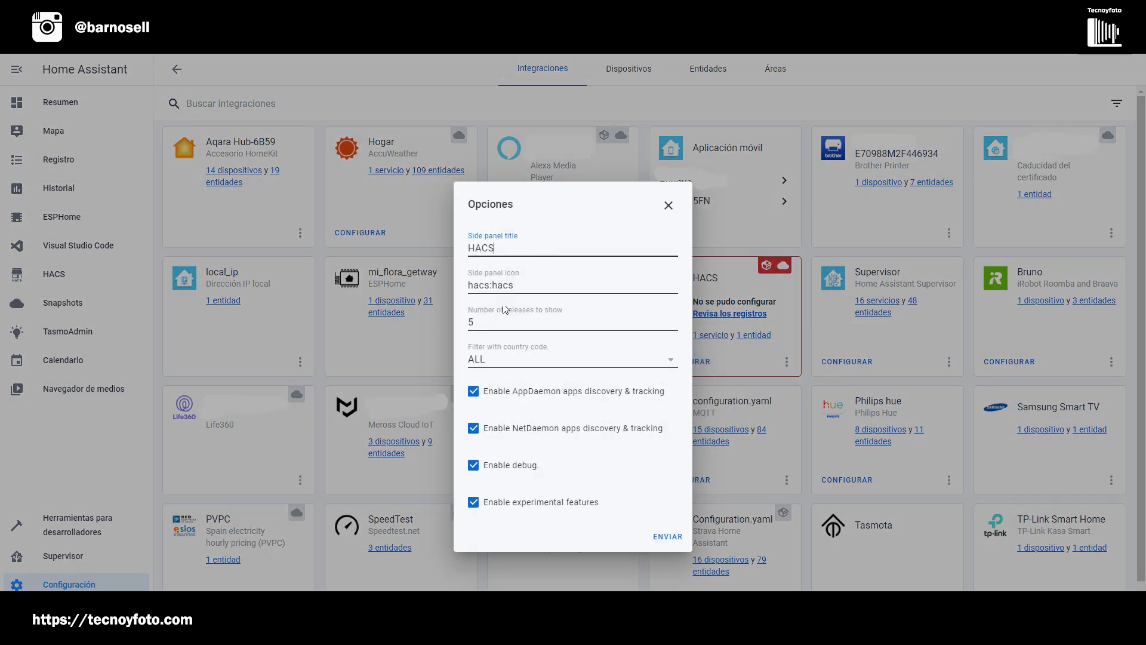
click(666, 538)
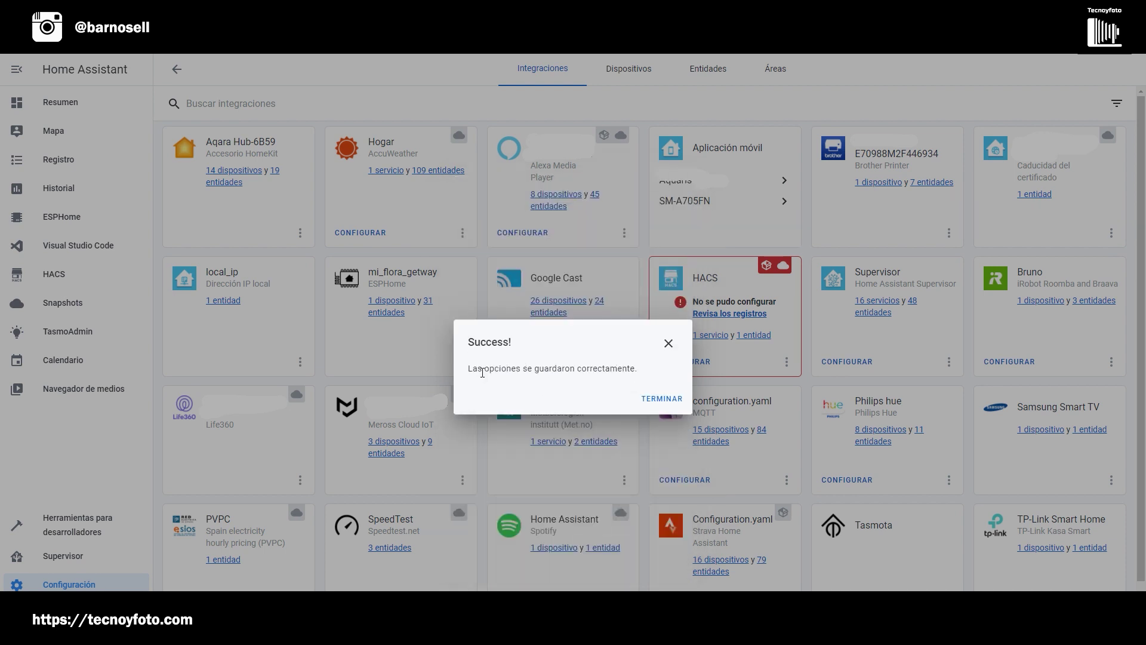
click(653, 398)
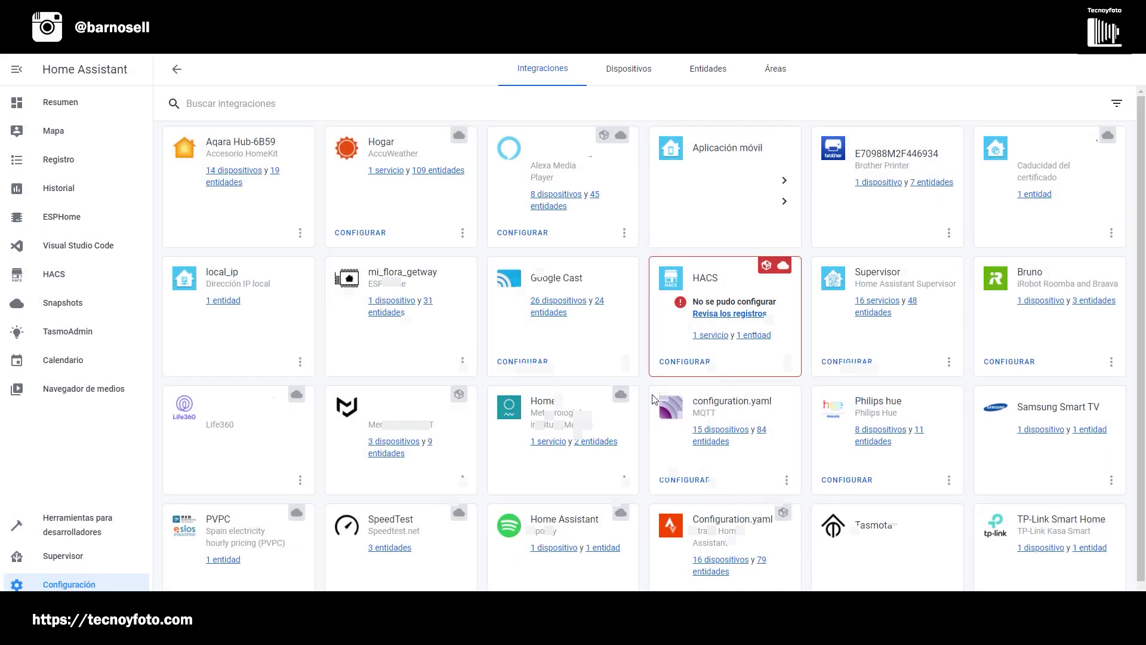
click(786, 361)
click(698, 264)
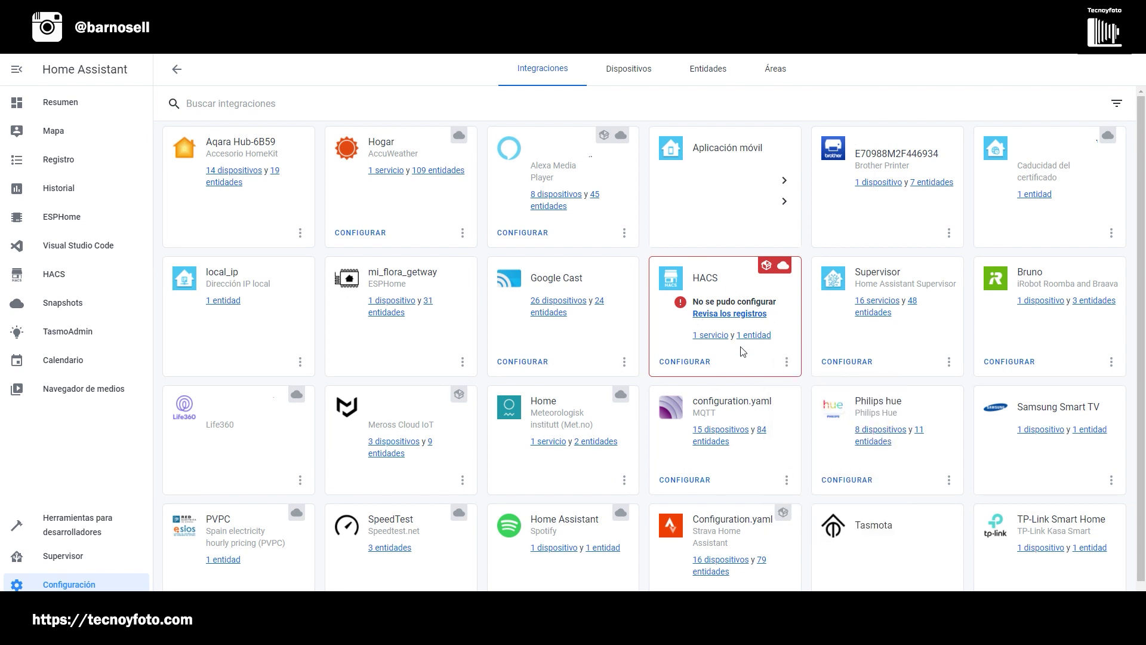
click(787, 363)
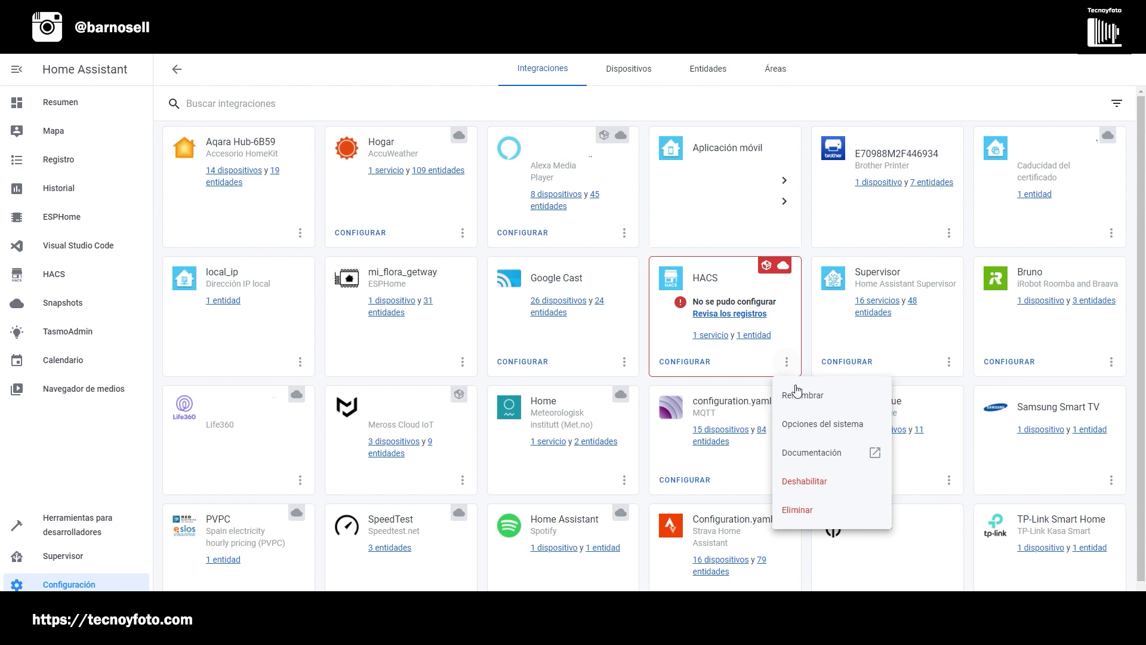
click(812, 425)
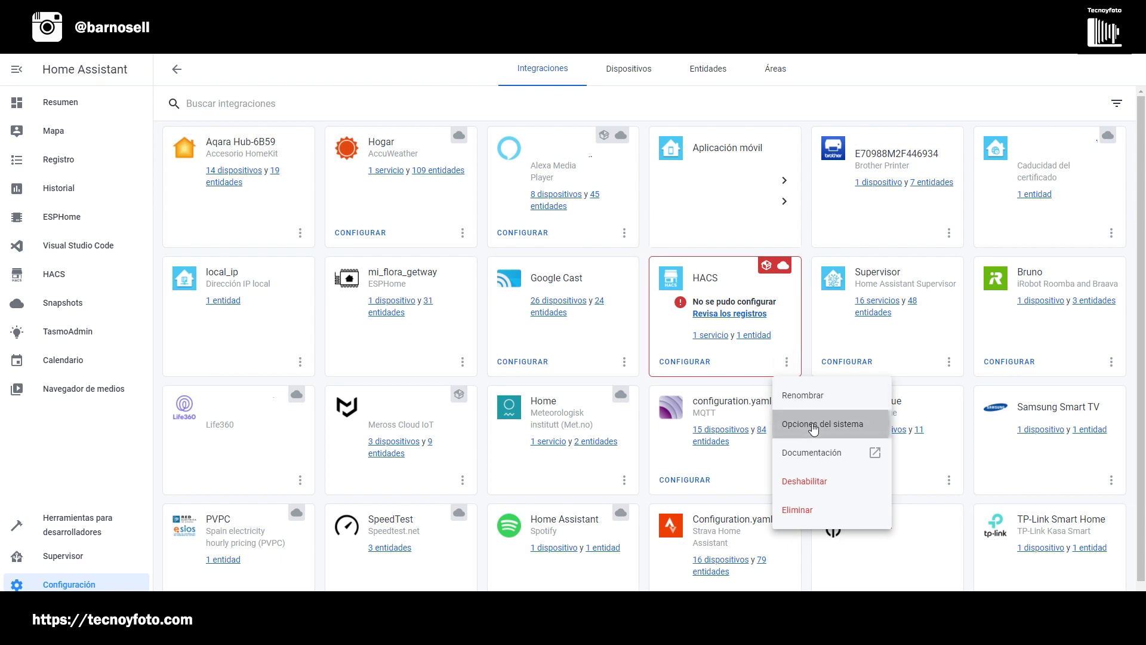
click(724, 431)
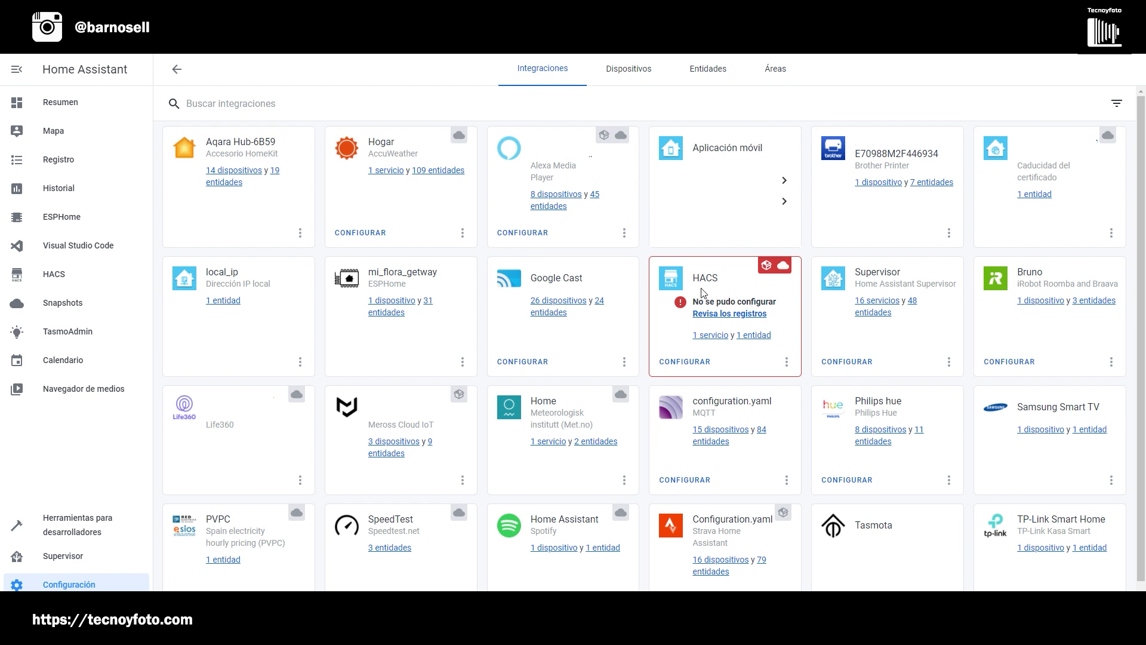
Reopen the HACS integration's options, keep the country code filter at ALL and submit them again.
click(686, 360)
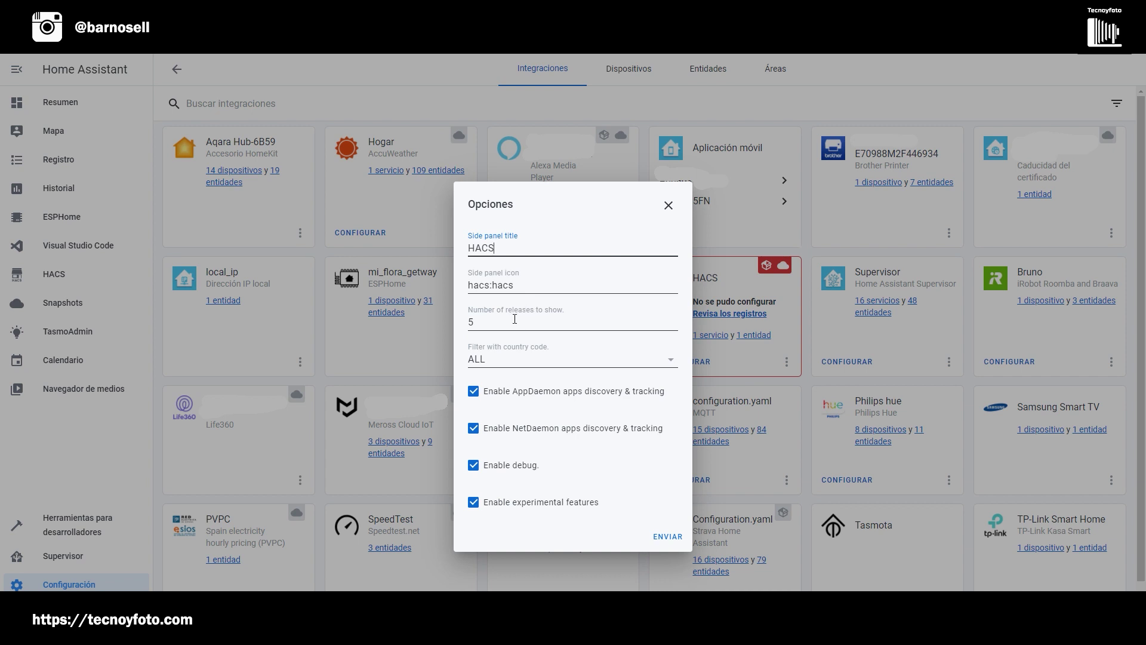
click(532, 361)
click(536, 366)
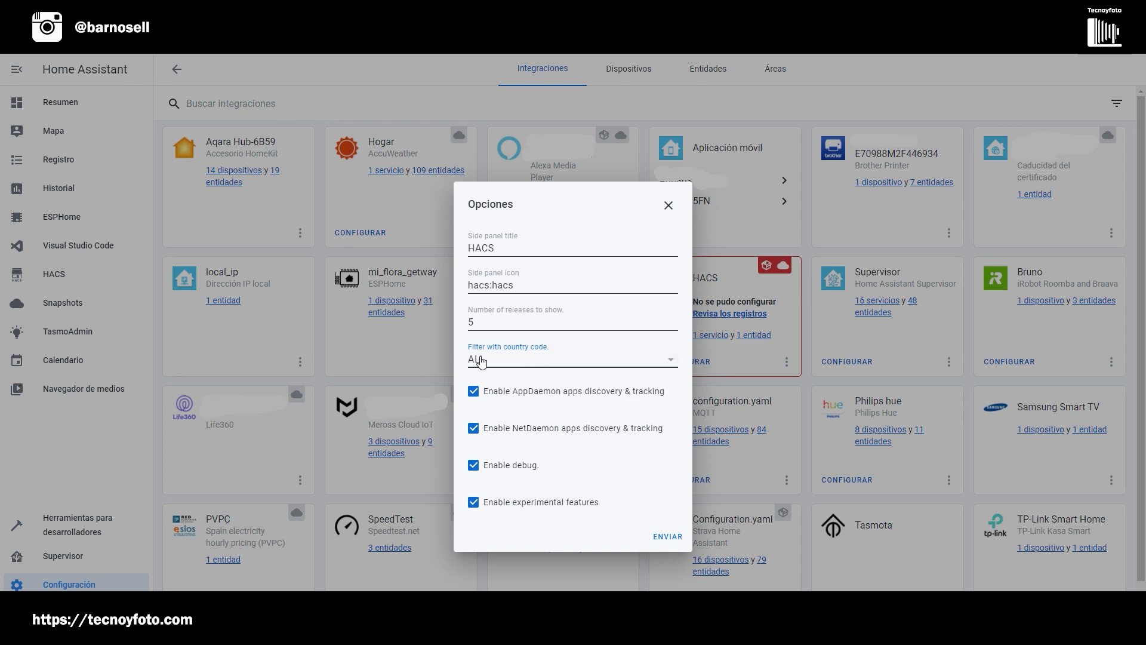
click(664, 538)
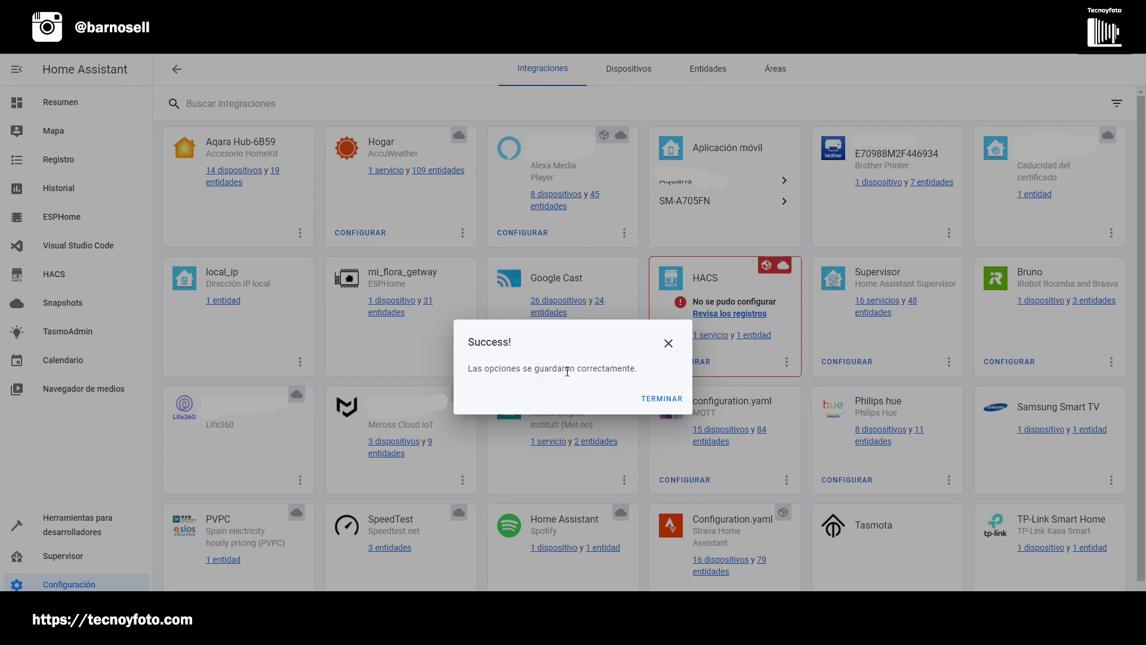
click(660, 398)
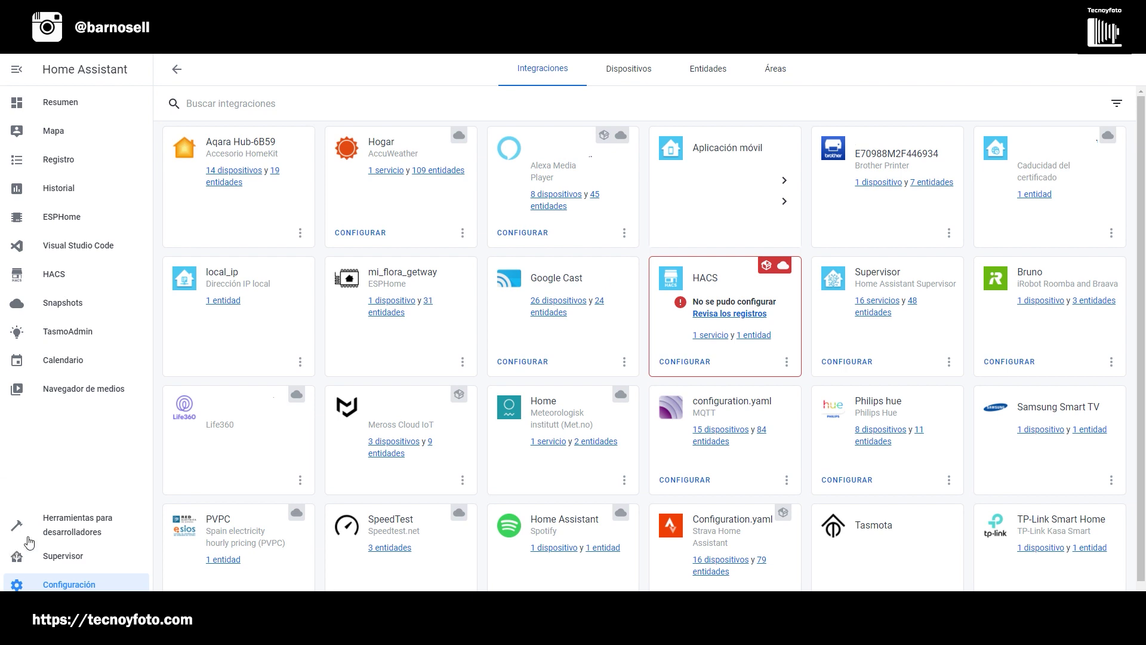
Delete the HACS integration from the list of integrations and confirm its removal.
click(68, 584)
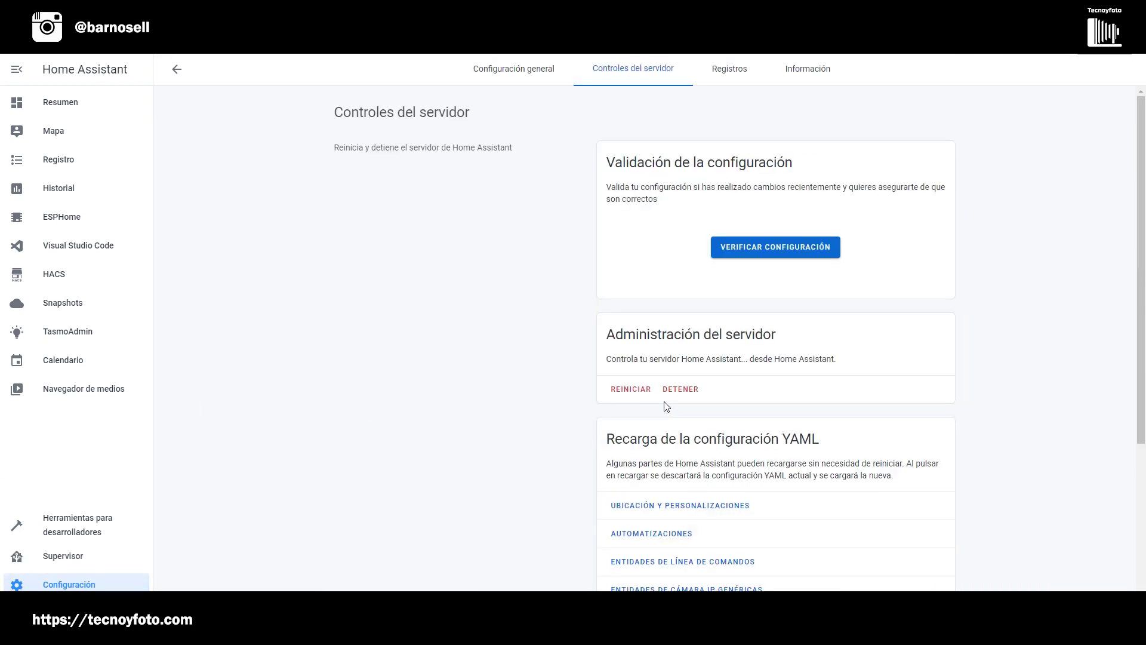
click(177, 70)
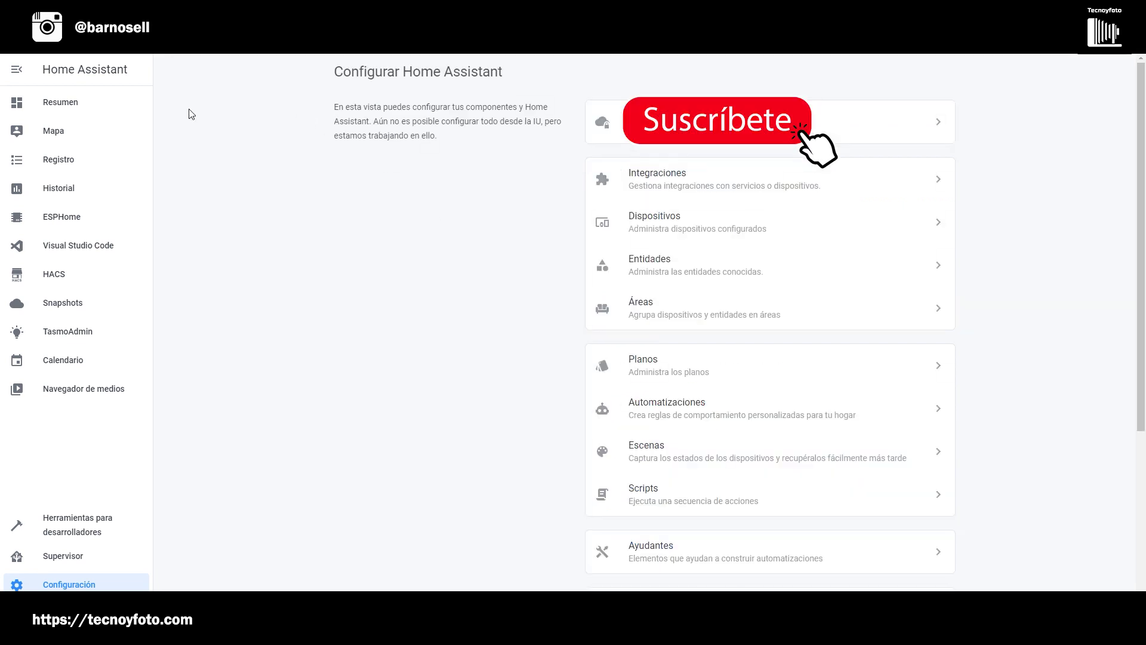
click(683, 190)
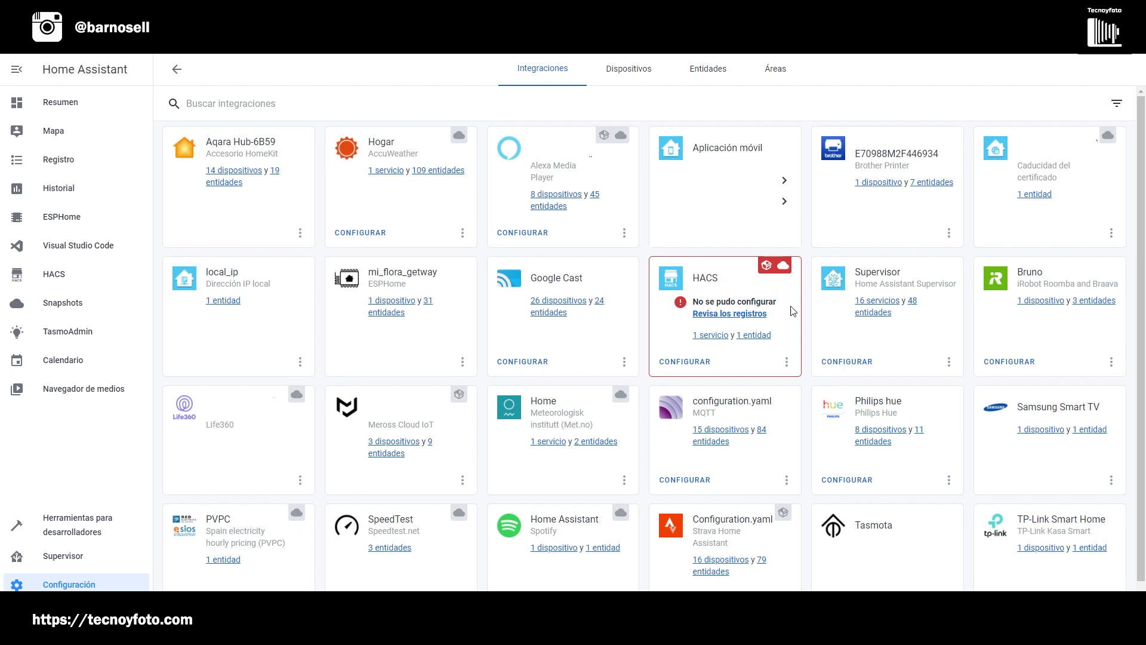
click(787, 362)
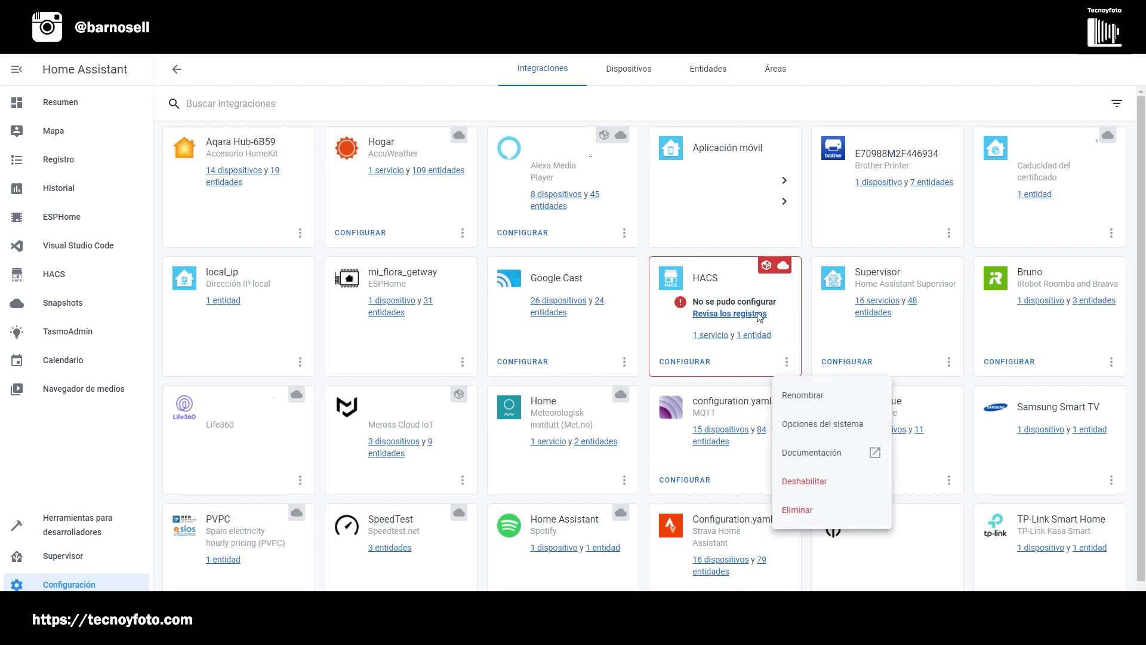
click(795, 510)
click(679, 413)
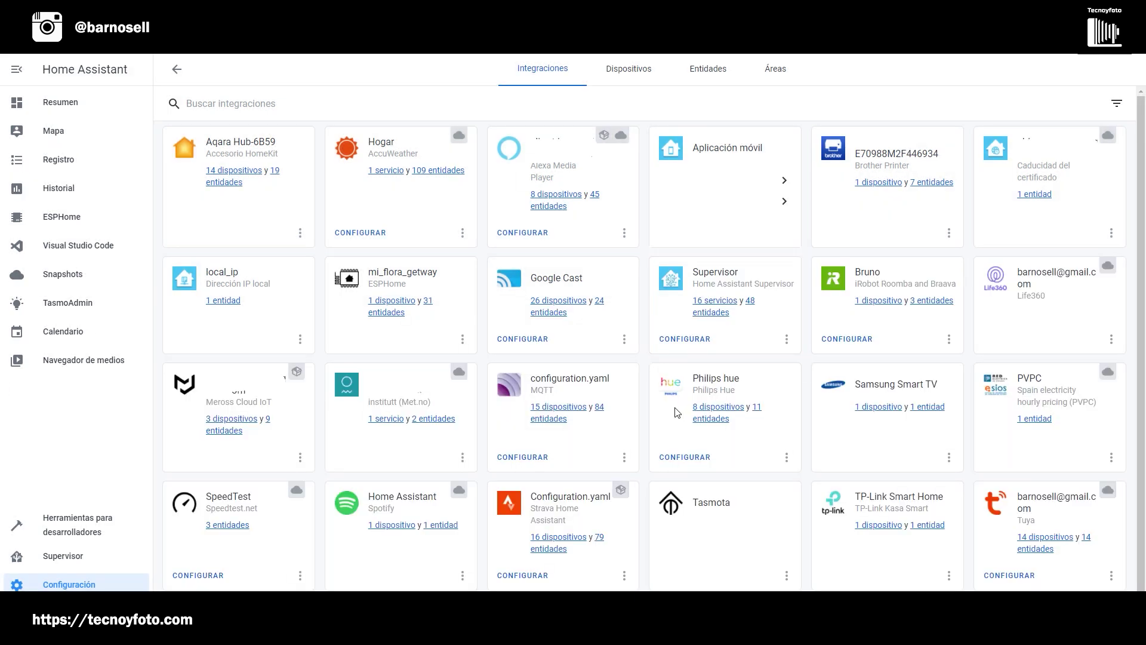
Start adding a new integration, search for "hacs" and choose HACS.
click(1080, 565)
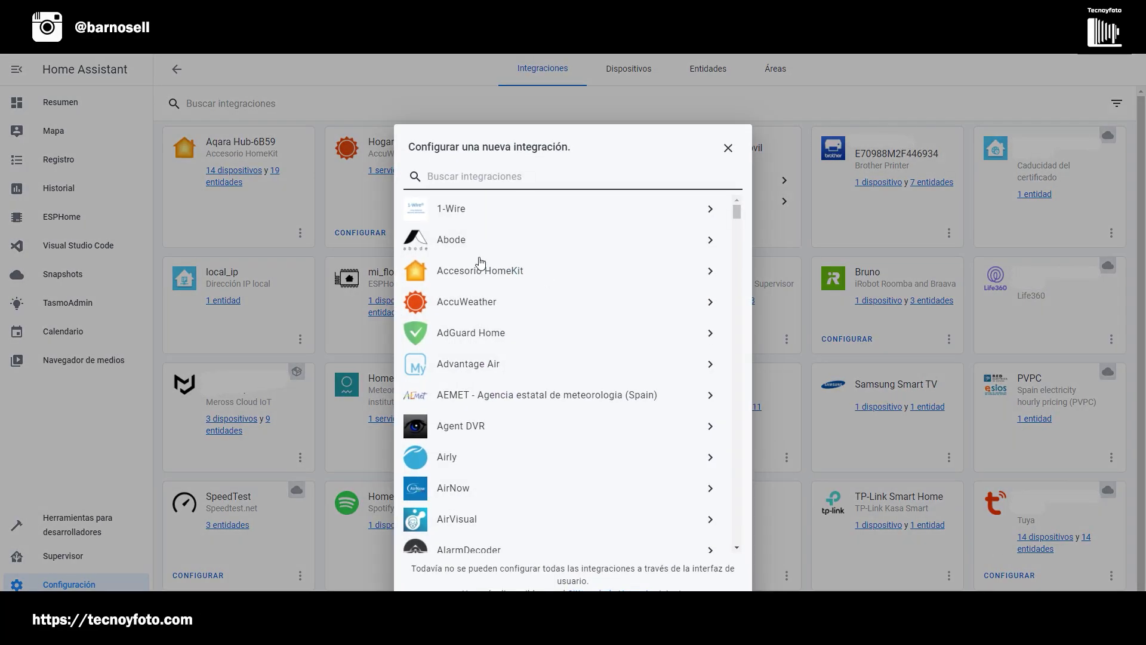
click(477, 179)
text(hacs)
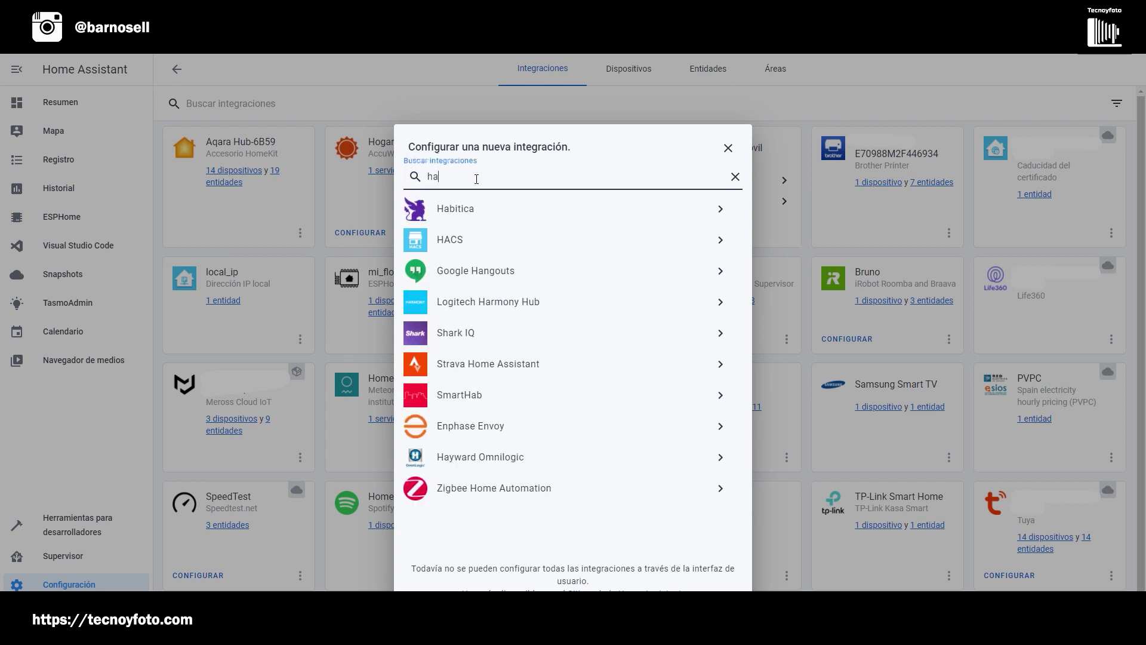
click(449, 207)
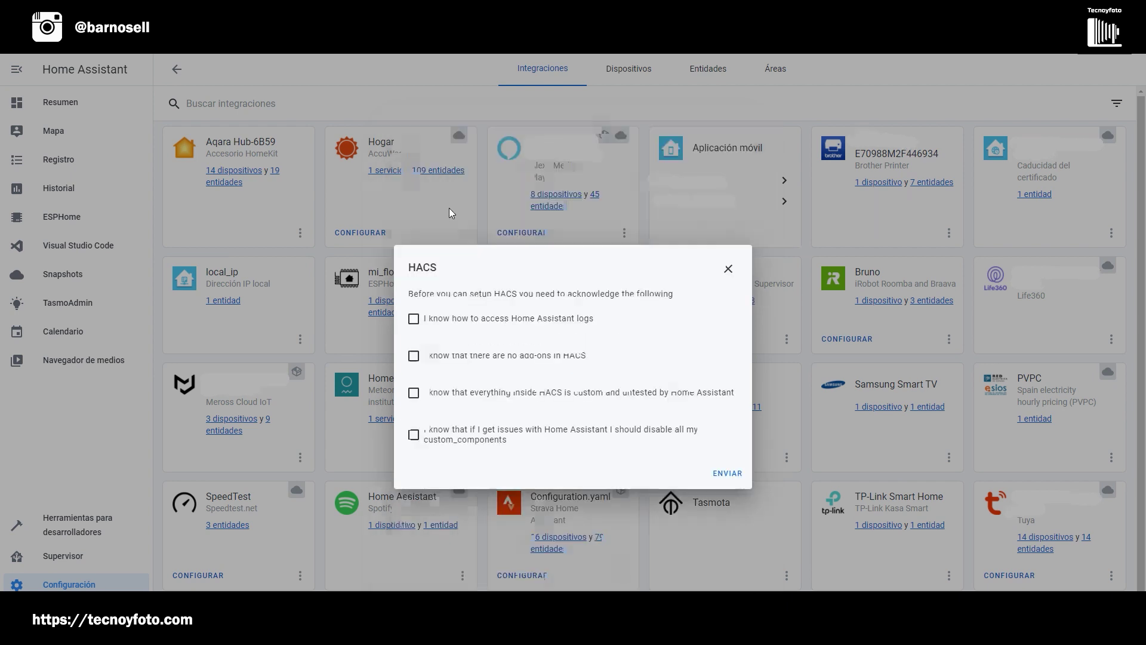
Acknowledge all four HACS setup statements and submit them.
click(413, 319)
click(414, 356)
click(413, 392)
click(413, 435)
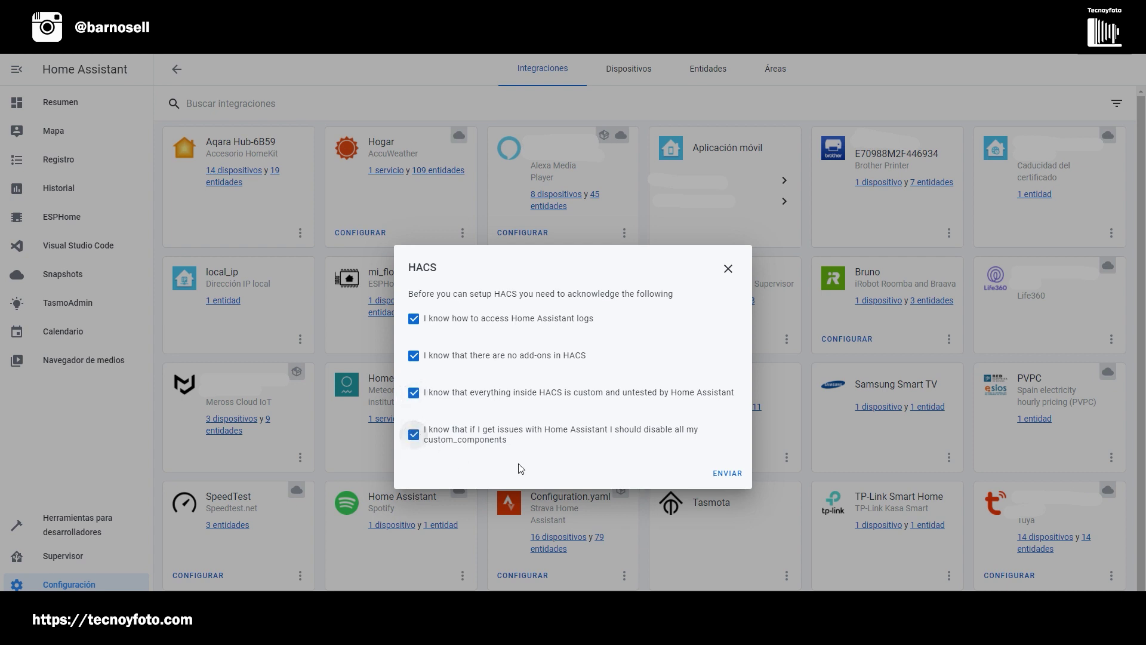
click(728, 475)
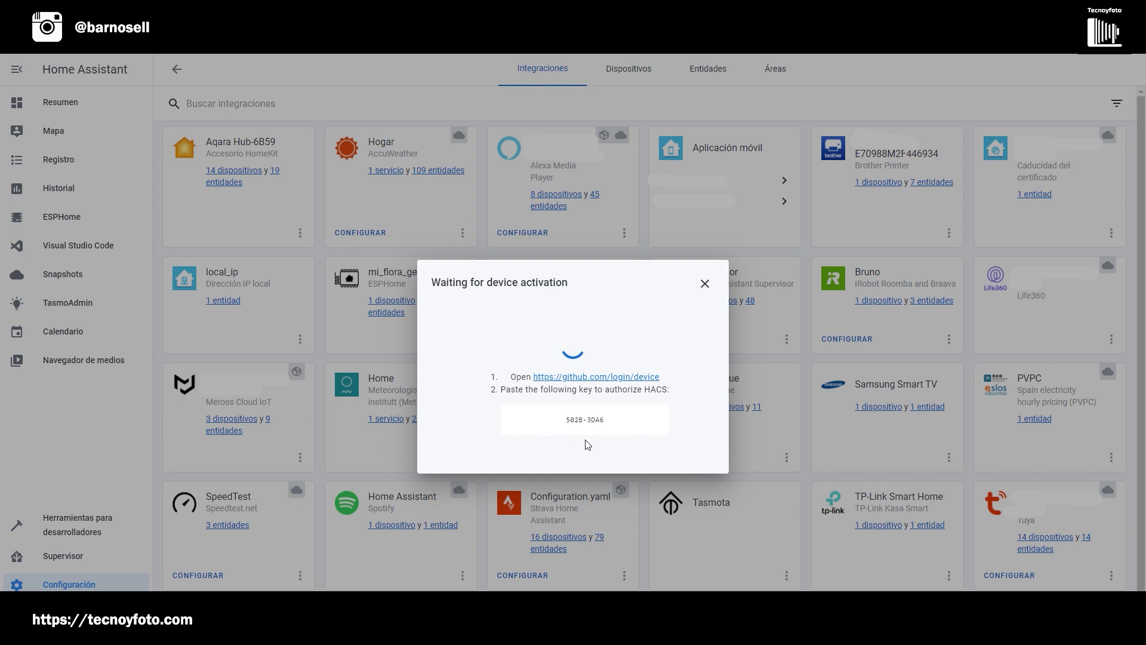
Copy the HACS authorization key, open GitHub's device activation page and submit the key there as the device code.
drag(568, 419, 604, 418)
click(586, 377)
click(466, 289)
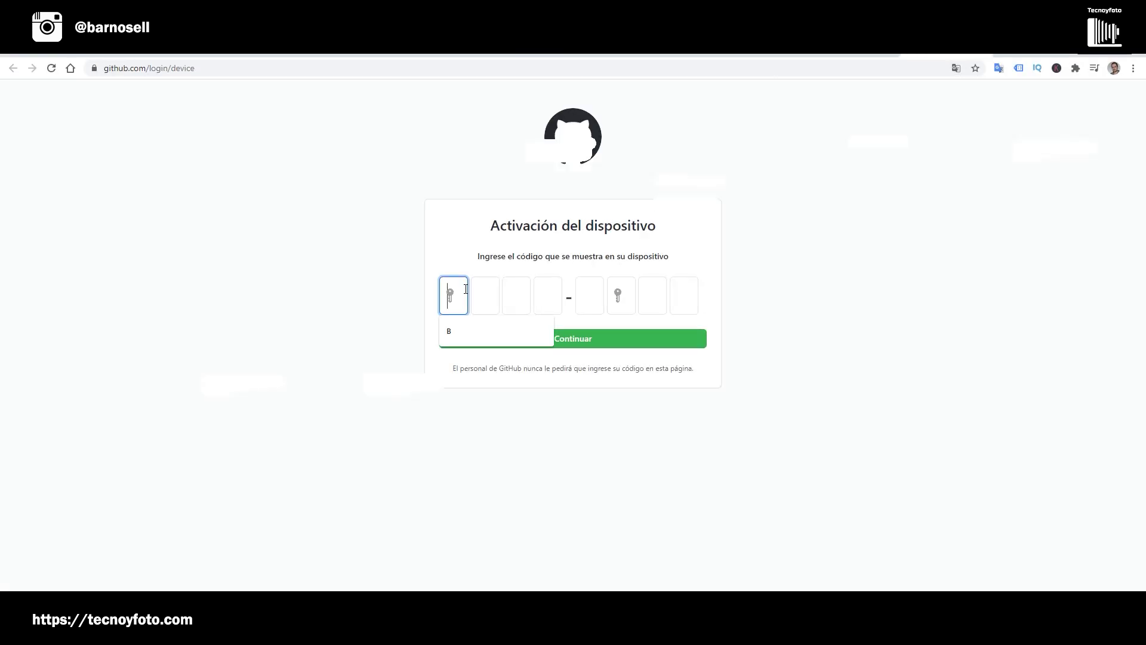
text(502B3DA6)
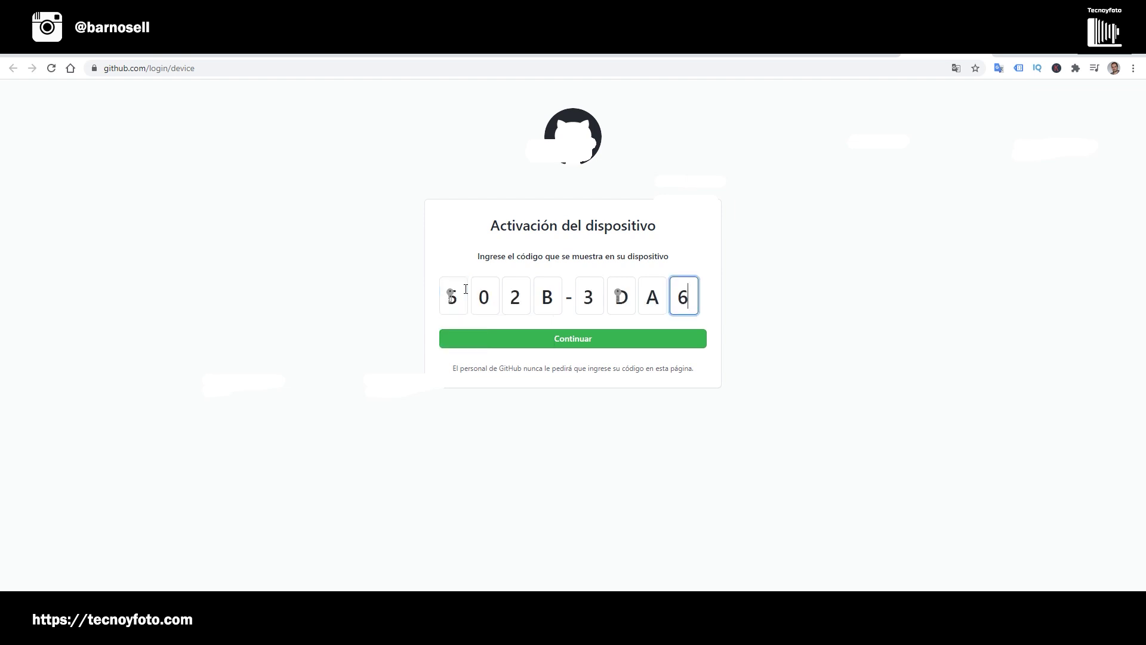
click(575, 341)
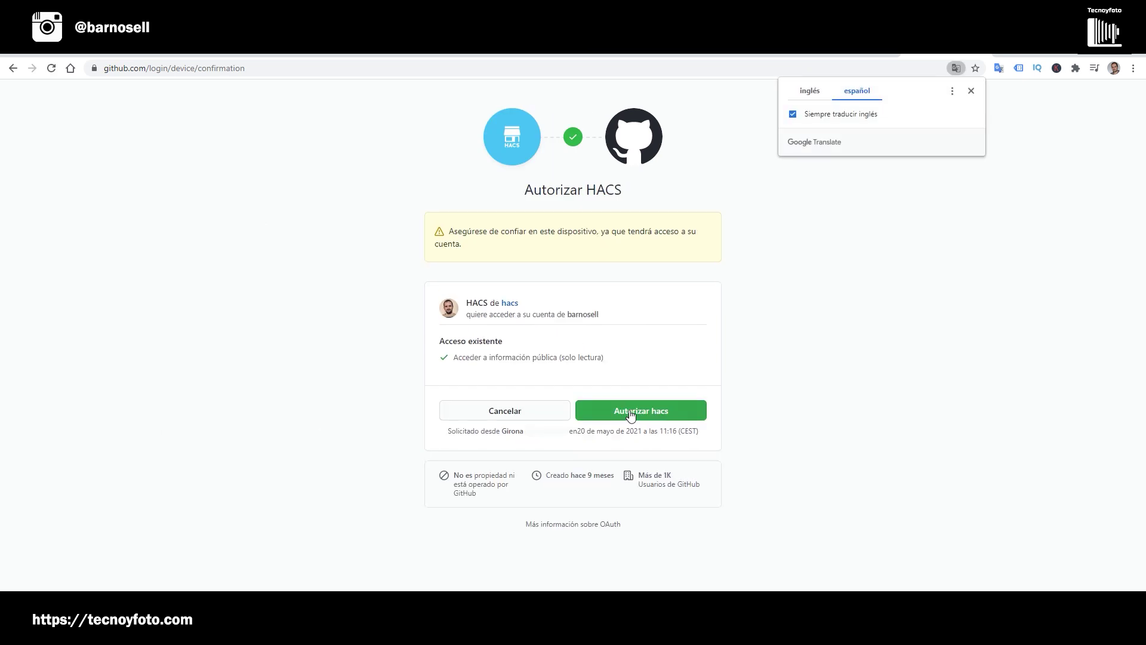
Authorize HACS to access the GitHub account, dismiss the translation popup and switch back to Home Assistant.
click(641, 412)
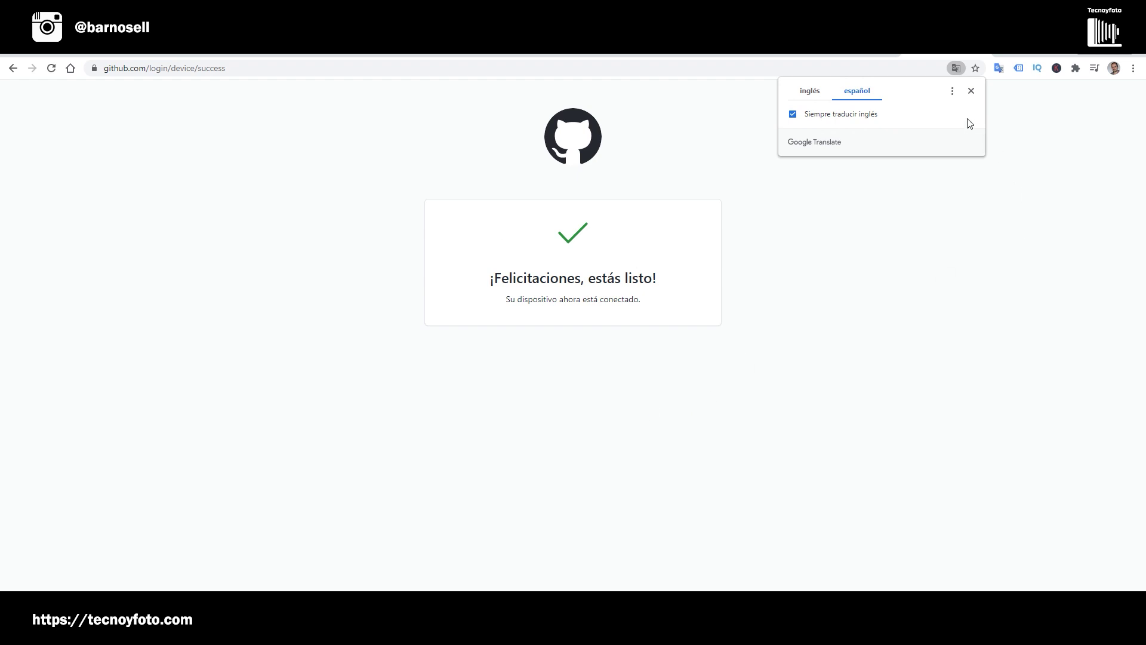
click(971, 90)
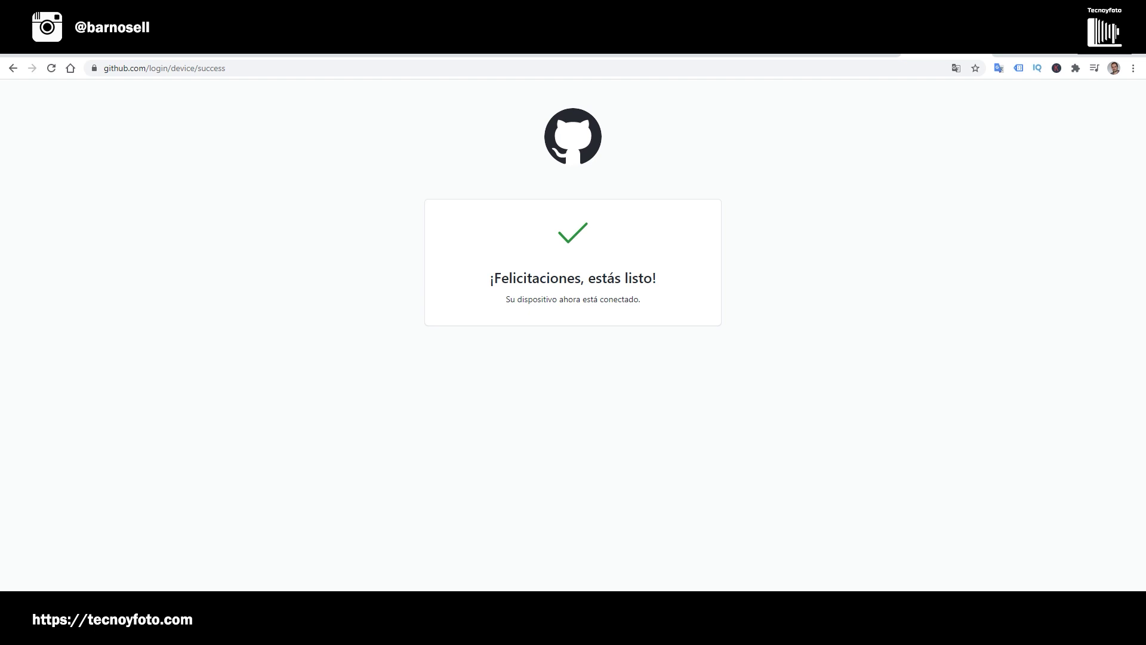
key(alt+Tab)
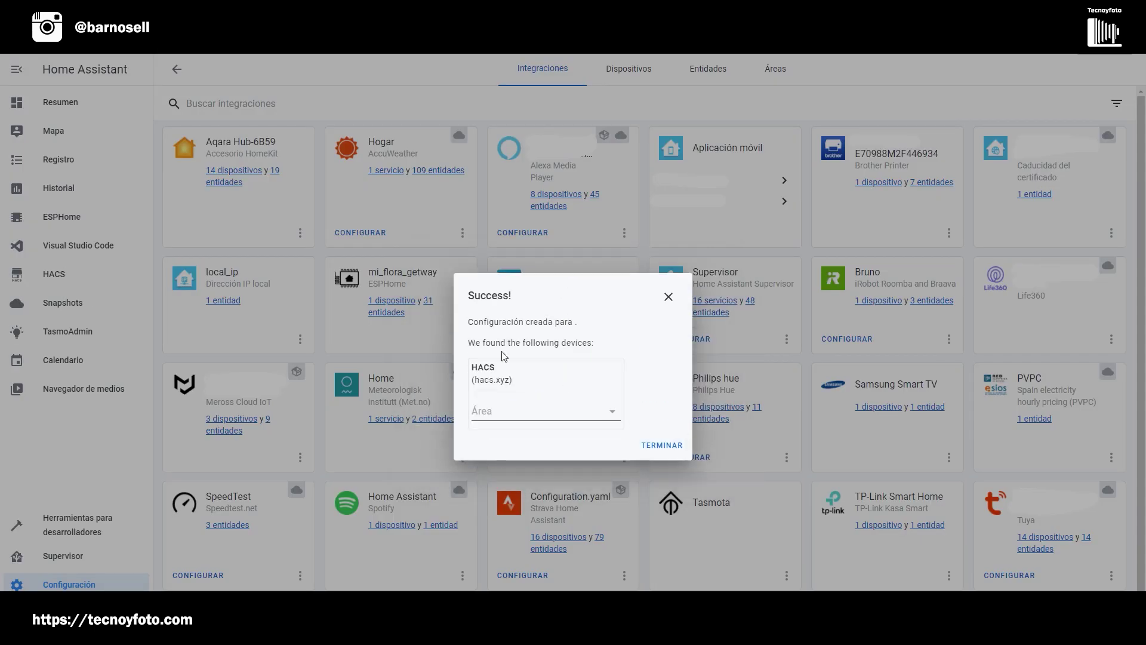
Finish the HACS setup with its device assigned to the Estudio area, and open the HACS page.
click(611, 417)
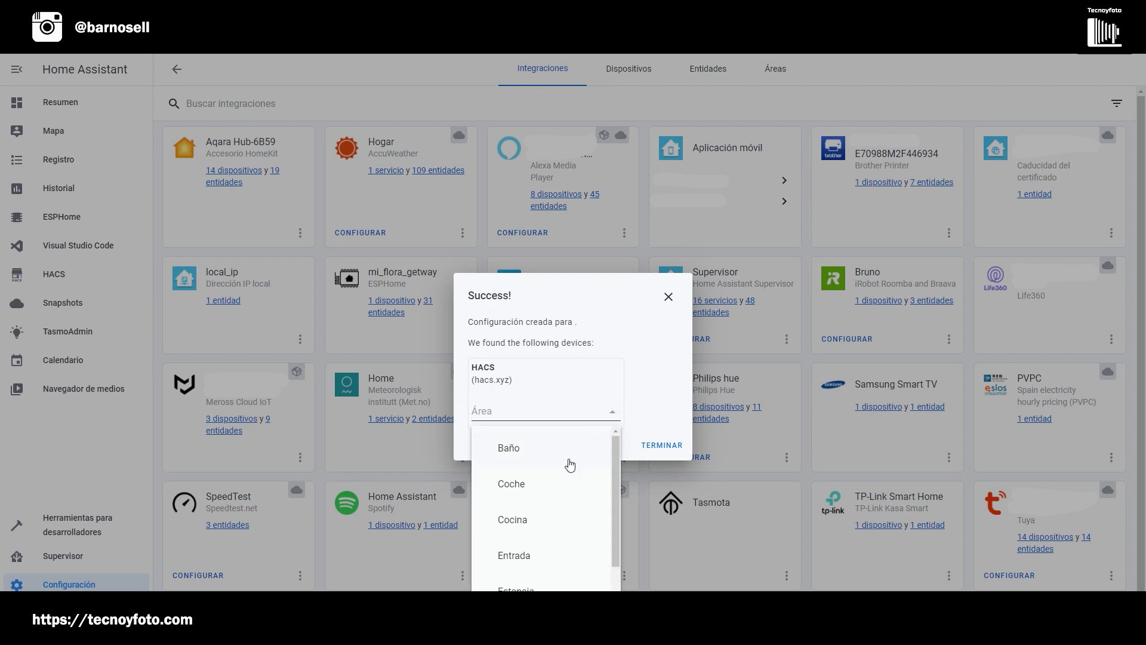
scroll(570, 465, down, 1)
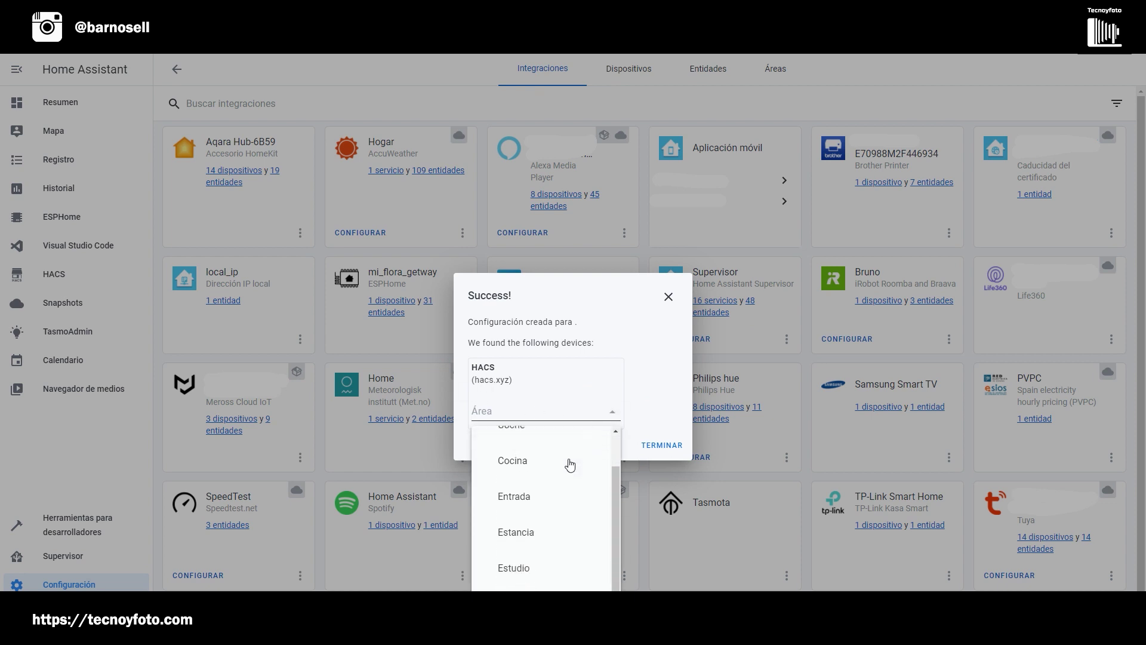
click(522, 567)
click(661, 445)
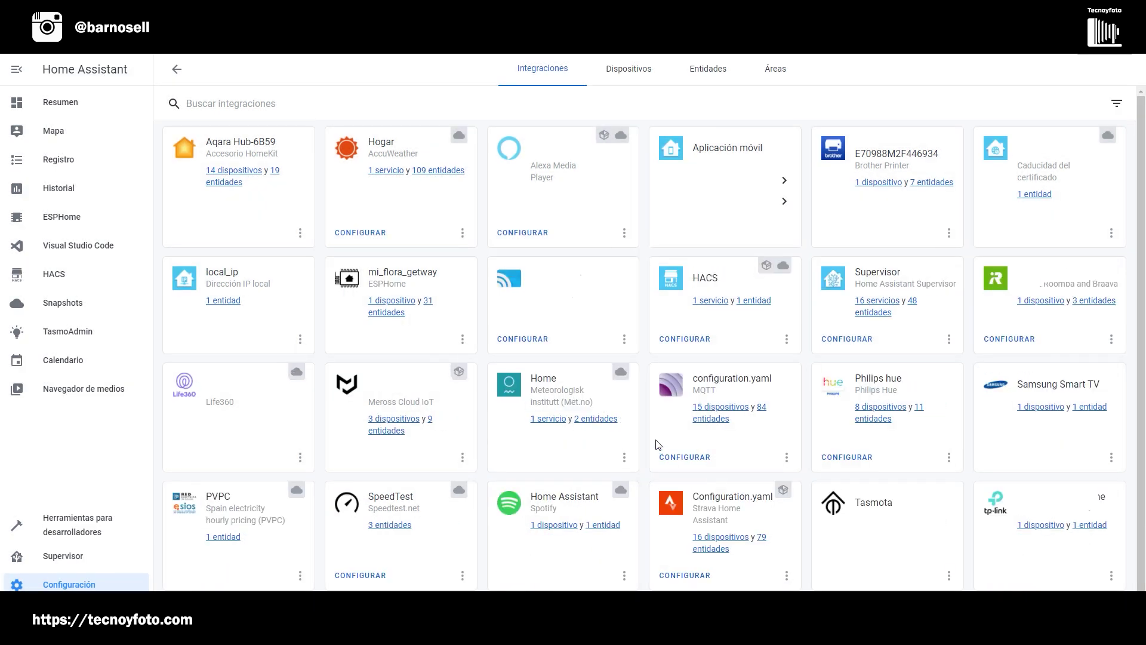
click(53, 278)
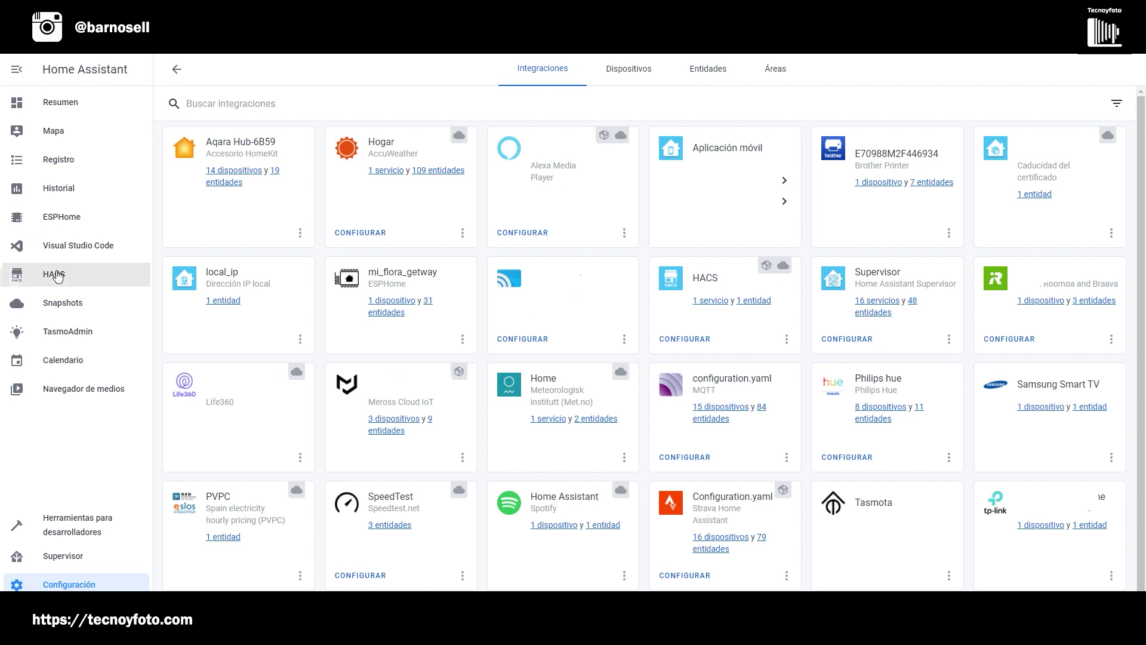